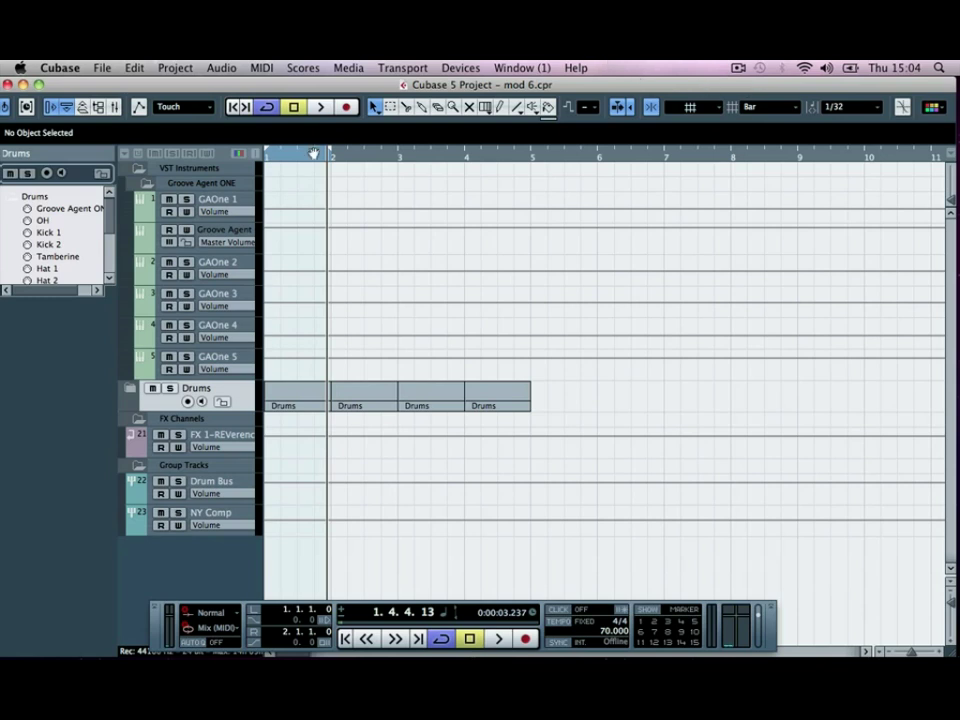
Step: Collapse the Groove Agent ONE and VST Instruments folders and move the VST Instruments folder below the Group Tracks
click(141, 185)
click(139, 169)
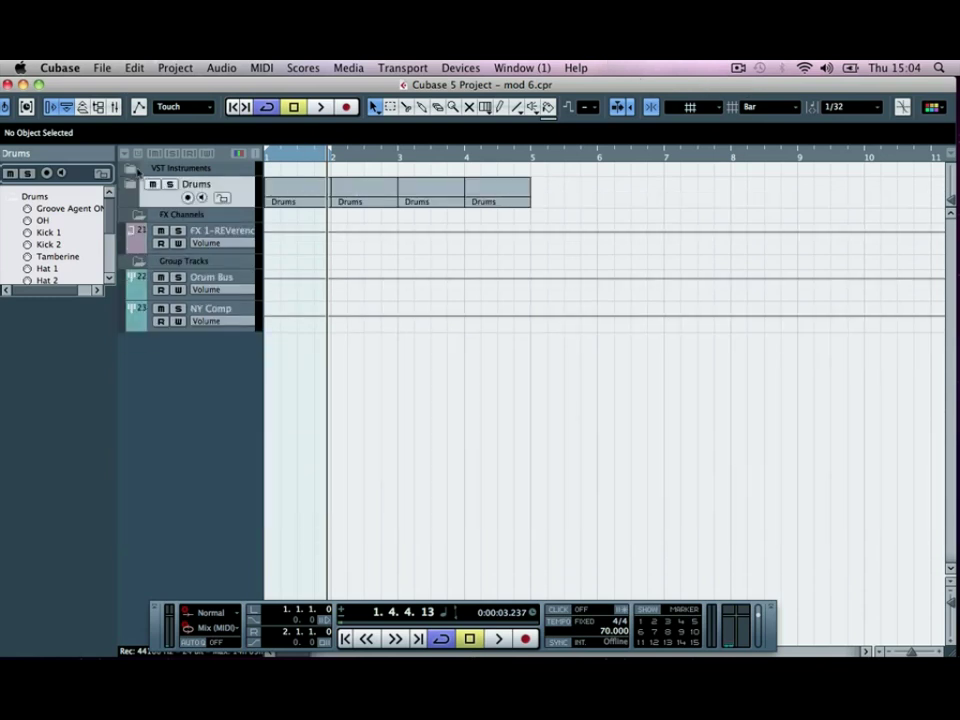
click(170, 170)
drag(190, 172, 180, 404)
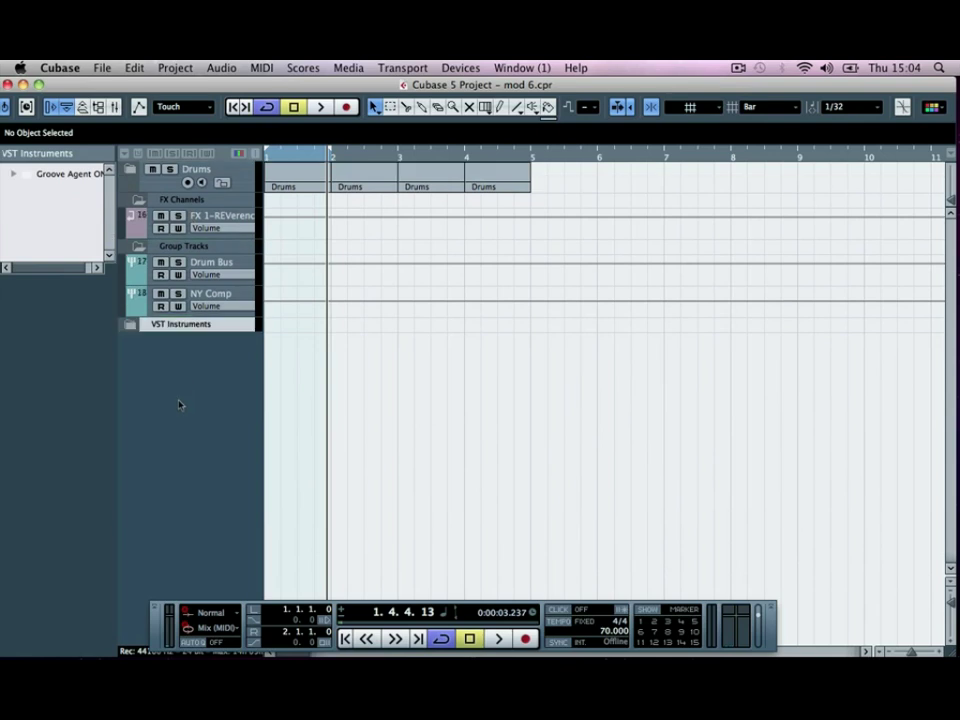
Step: Add a Sylenth1 instrument track directly below the Drums folder and name it Distorted Bass
click(150, 180)
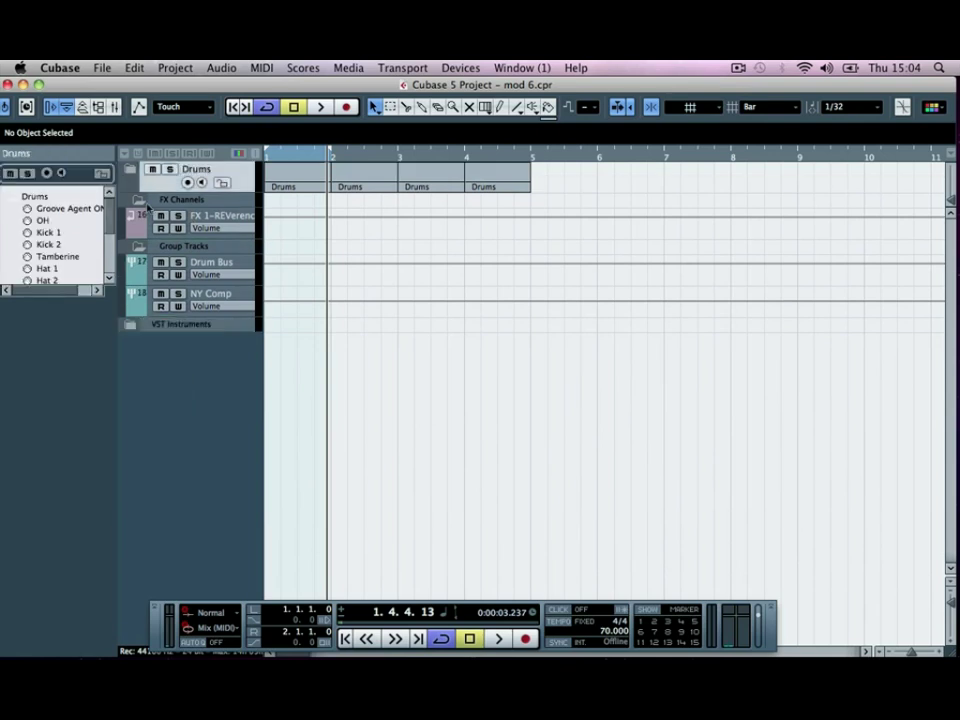
click(163, 200)
click(155, 183)
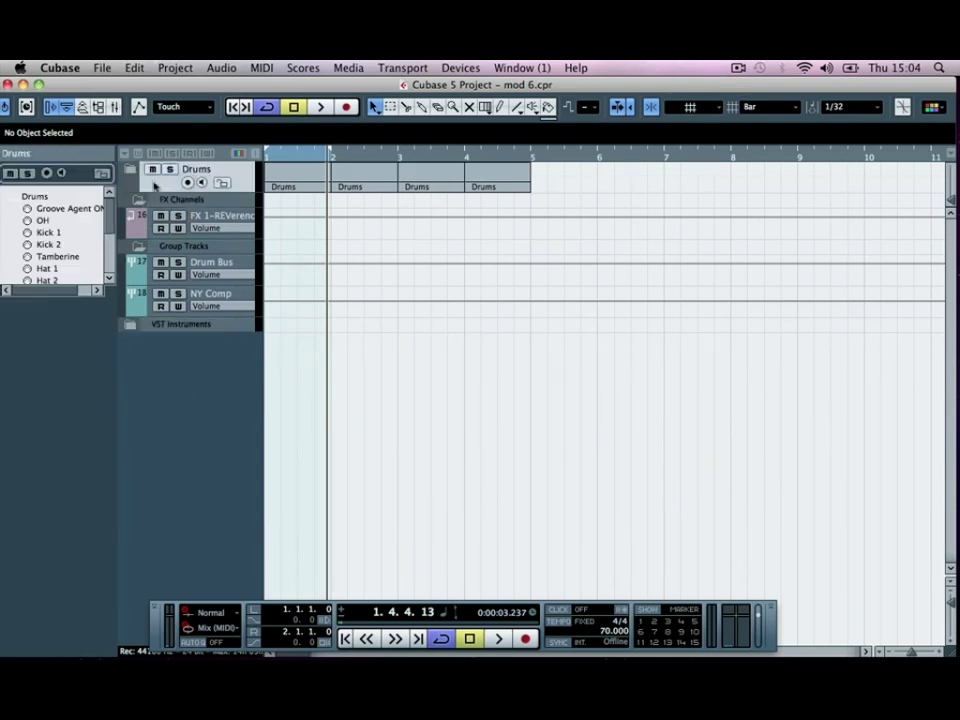
right_click(193, 392)
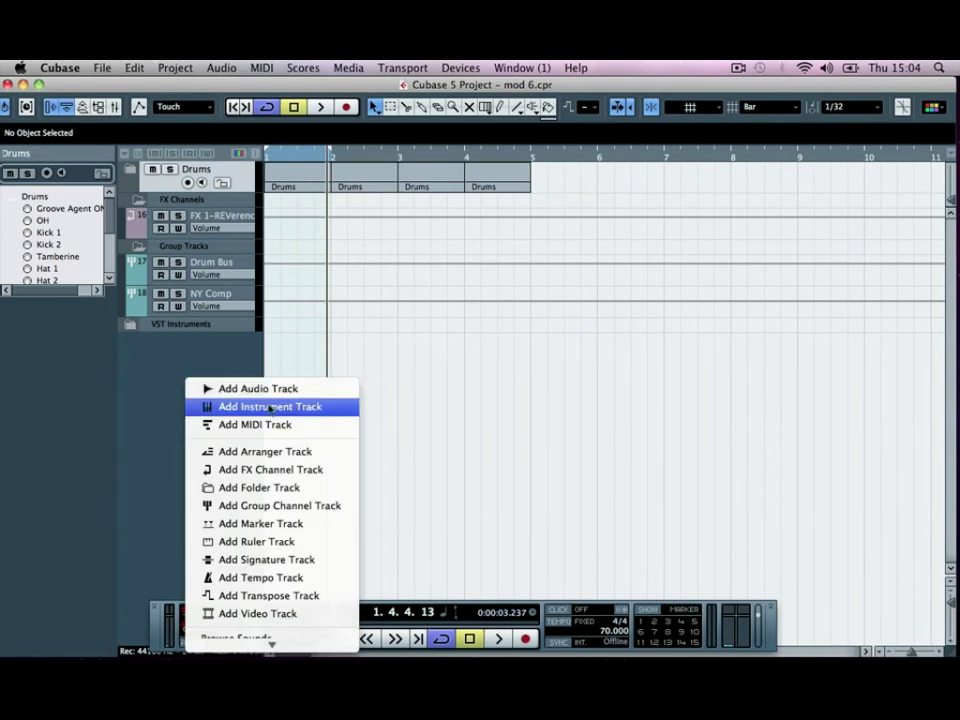
click(250, 405)
click(485, 356)
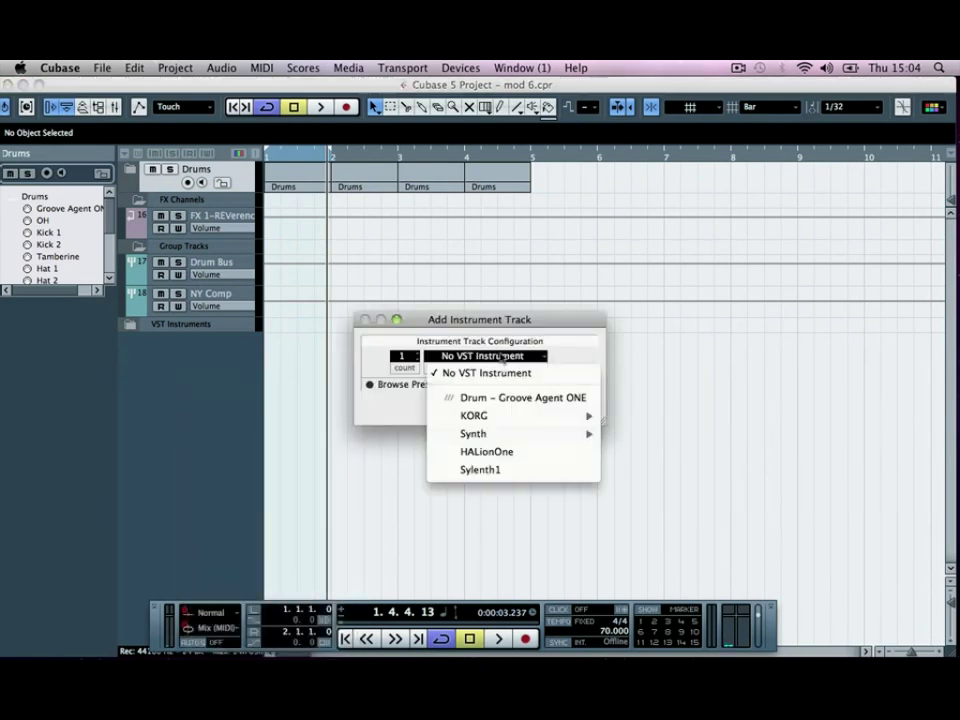
click(489, 469)
click(561, 407)
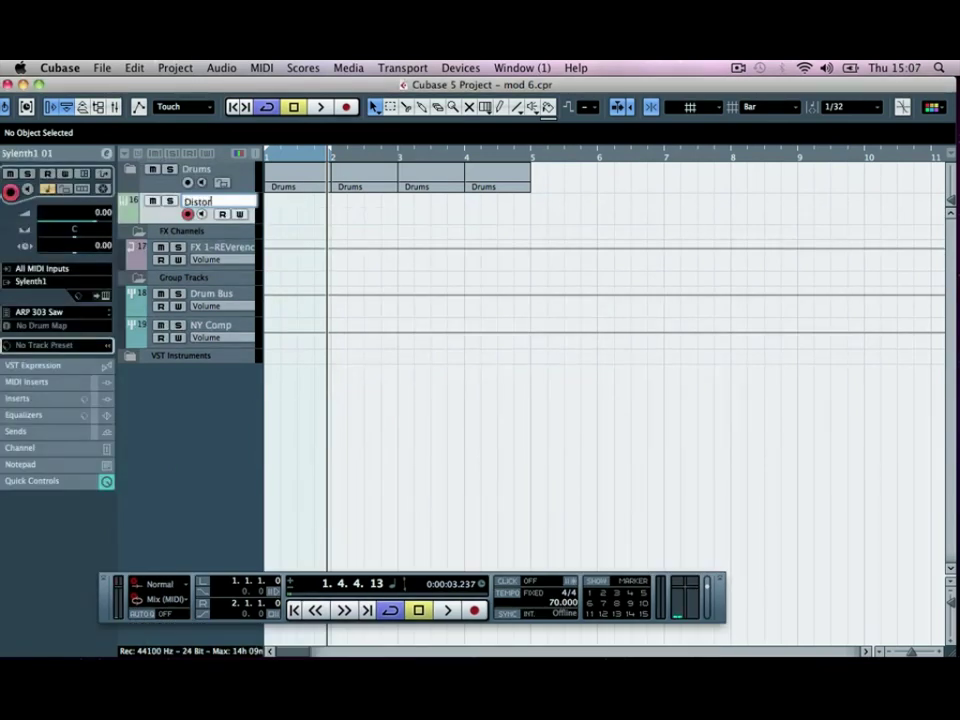
text(ted Bass)
key(Return)
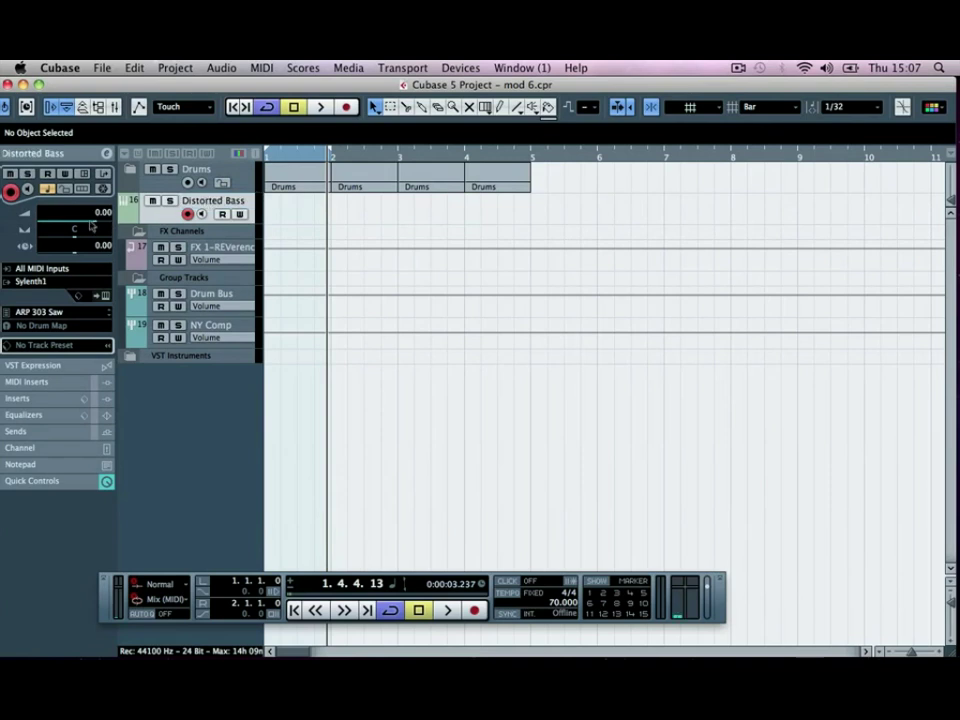
Step: Lower the Distorted Bass track volume to about -8.31 and show the virtual keyboard to play a note
drag(90, 226, 73, 226)
key(alt+k)
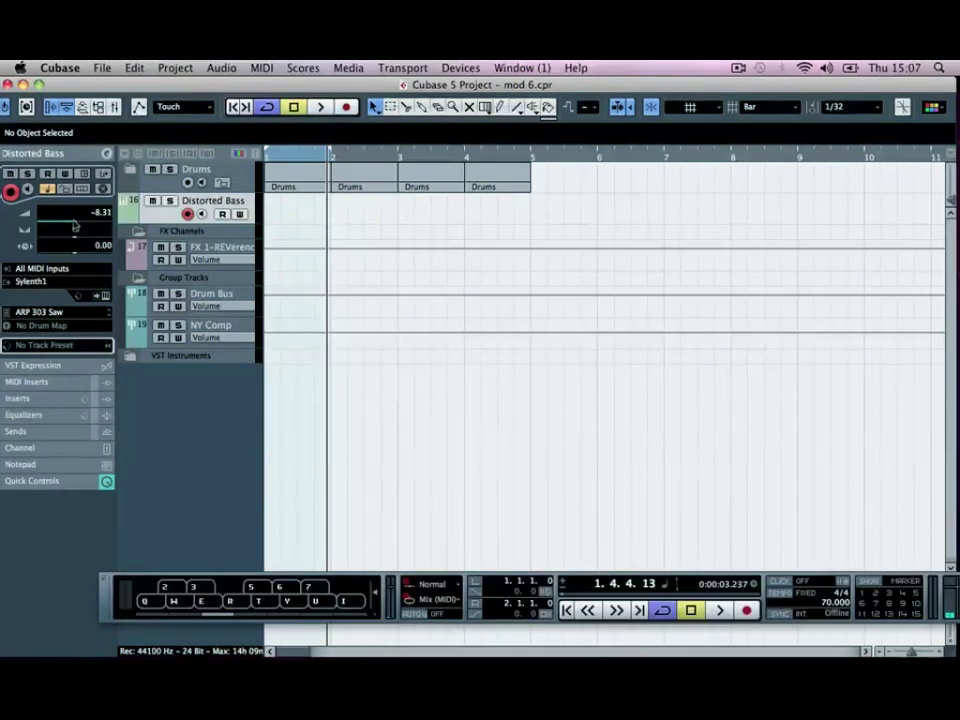
key(e)
Step: Open the Sylenth1 editor for the Distorted Bass track and initialise its preset
click(104, 296)
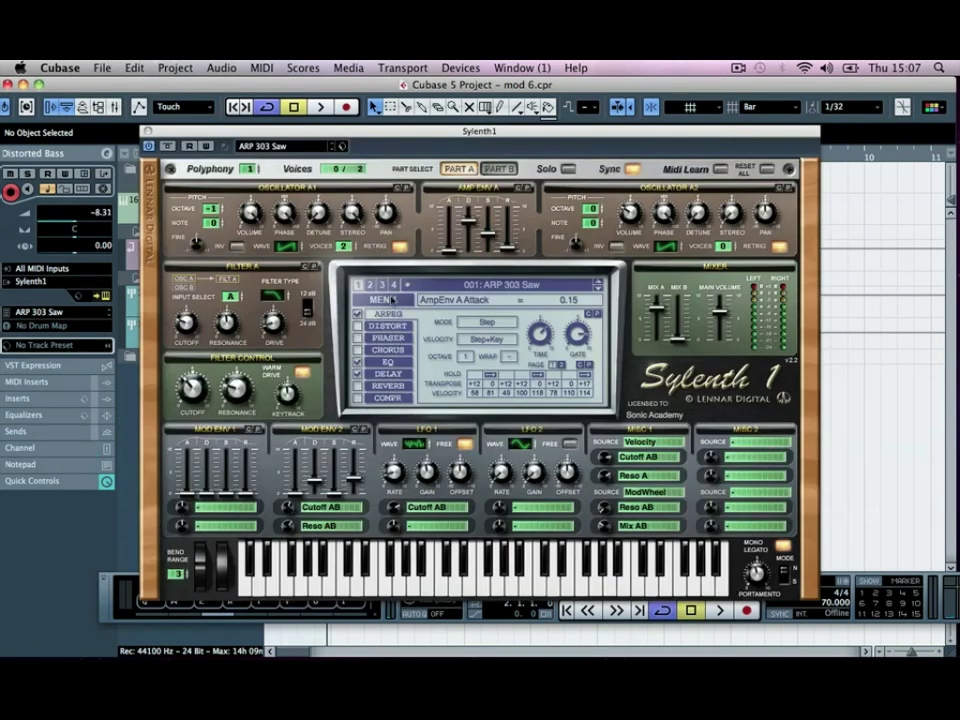
click(382, 299)
click(393, 437)
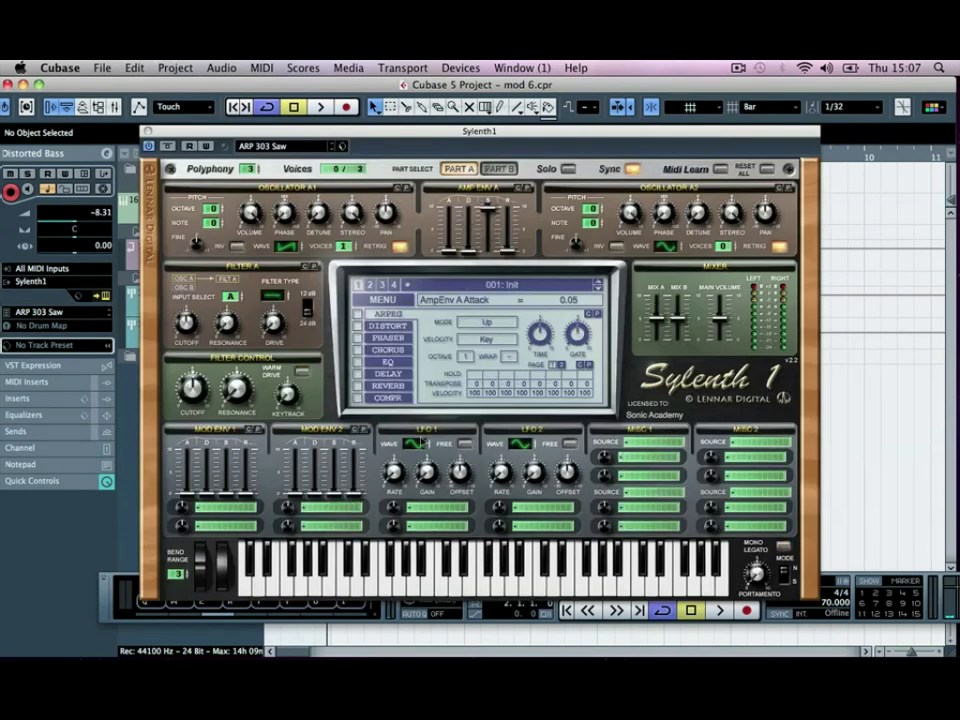
Step: Set oscillator A1 to a TriSaw wave with 7 voices, detune about 4.14 and octave -1
key(w)
drag(290, 248, 292, 190)
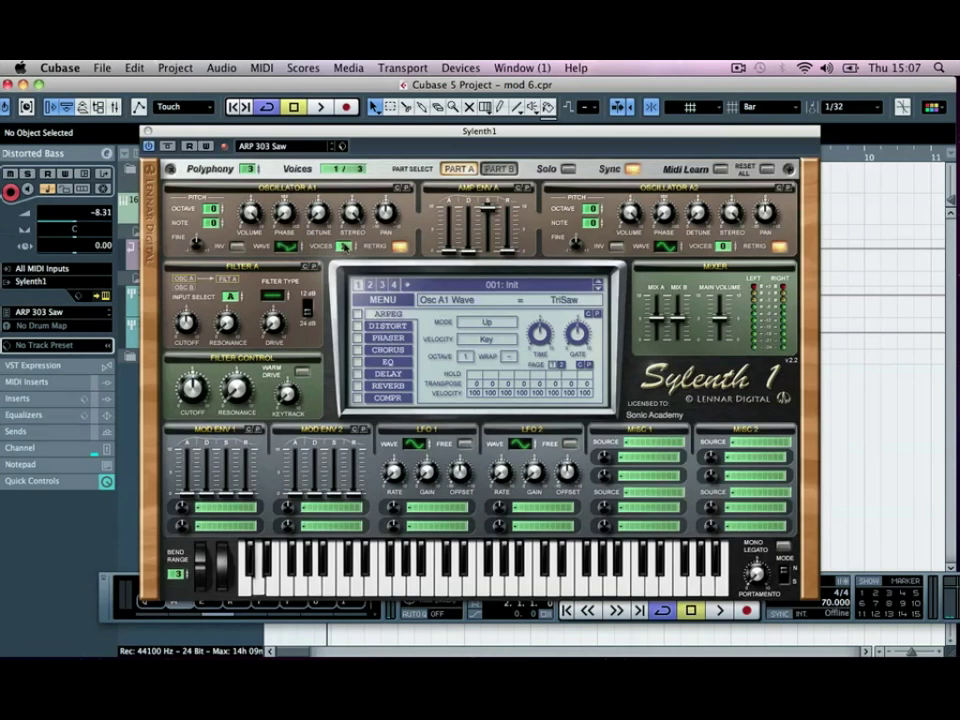
drag(343, 245, 317, 153)
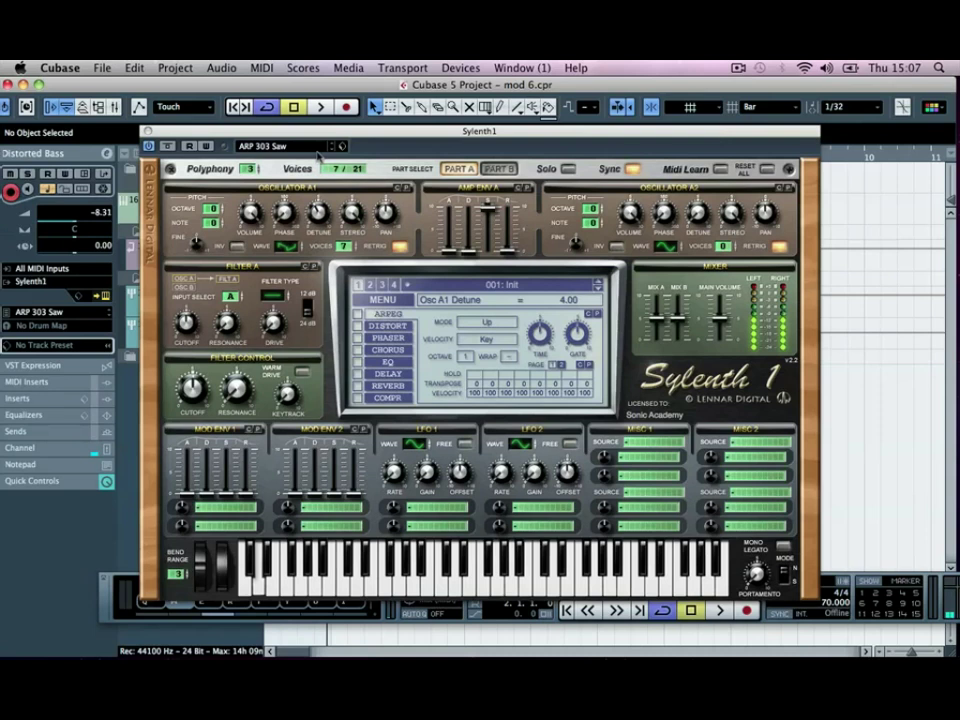
drag(317, 214, 317, 208)
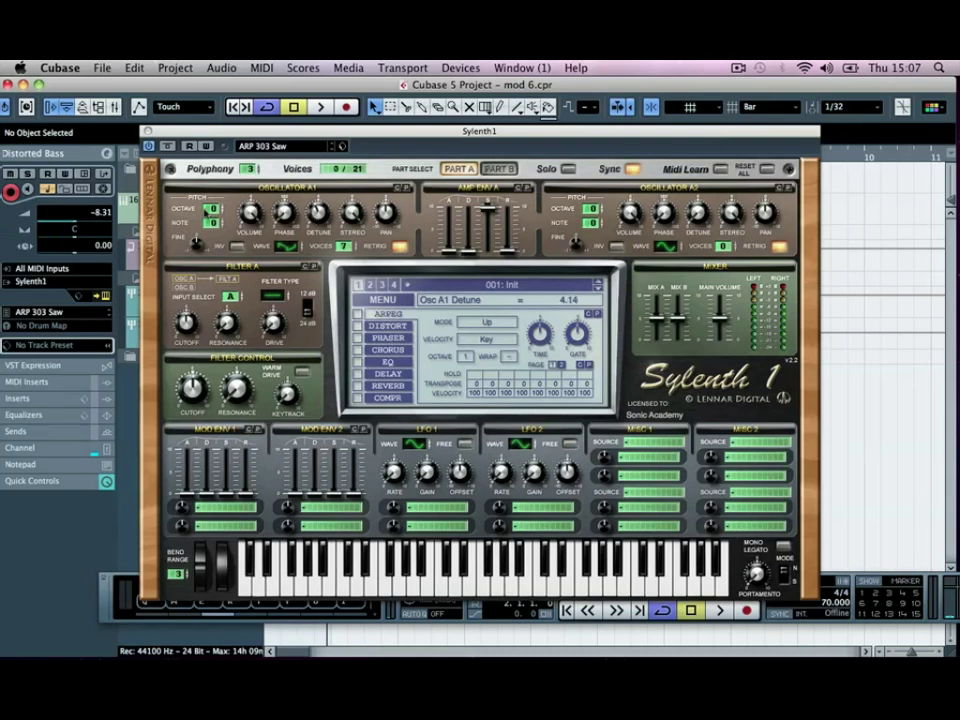
click(208, 210)
drag(208, 218, 208, 221)
Step: In Part B, set oscillator B1 to a Sine wave with 1 voice, octave +2 and volume about 7.96
click(499, 169)
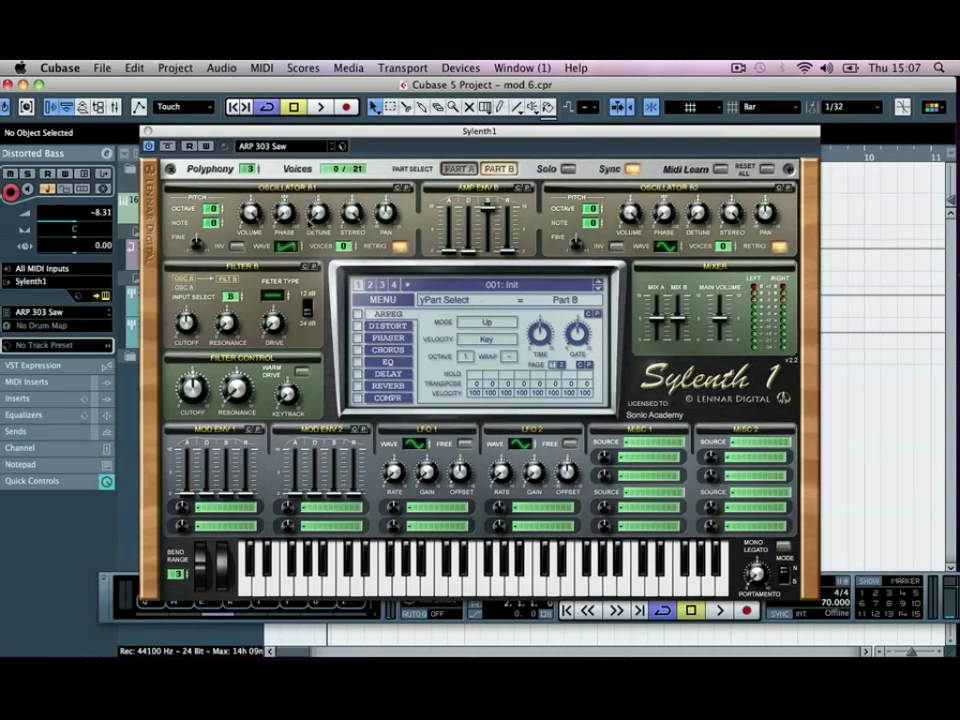
click(287, 246)
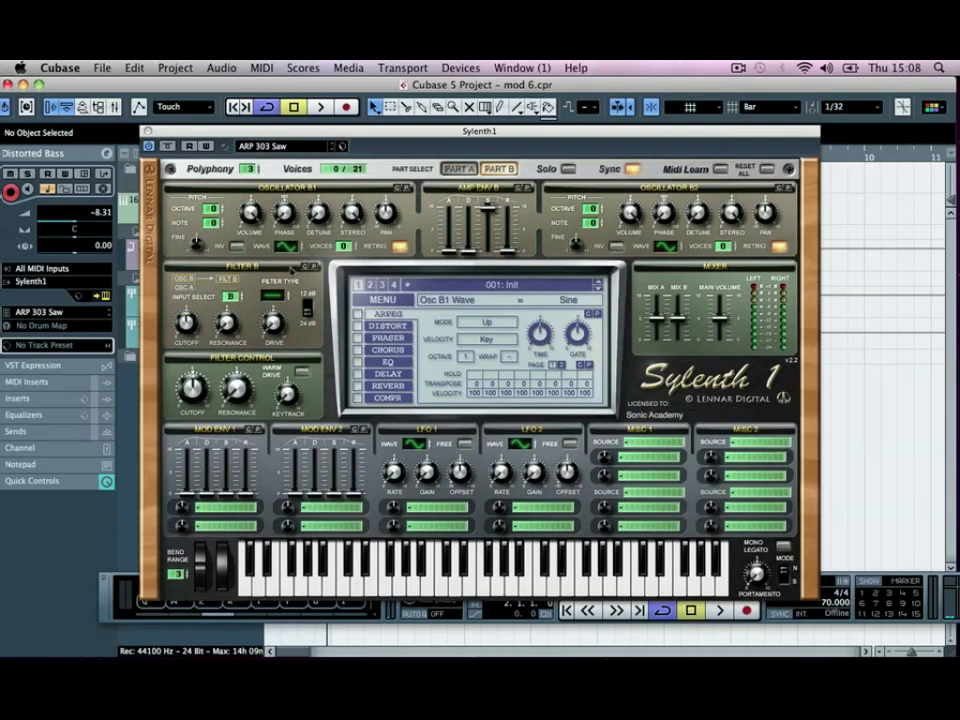
drag(344, 246, 346, 233)
click(211, 205)
drag(211, 201, 258, 248)
click(251, 214)
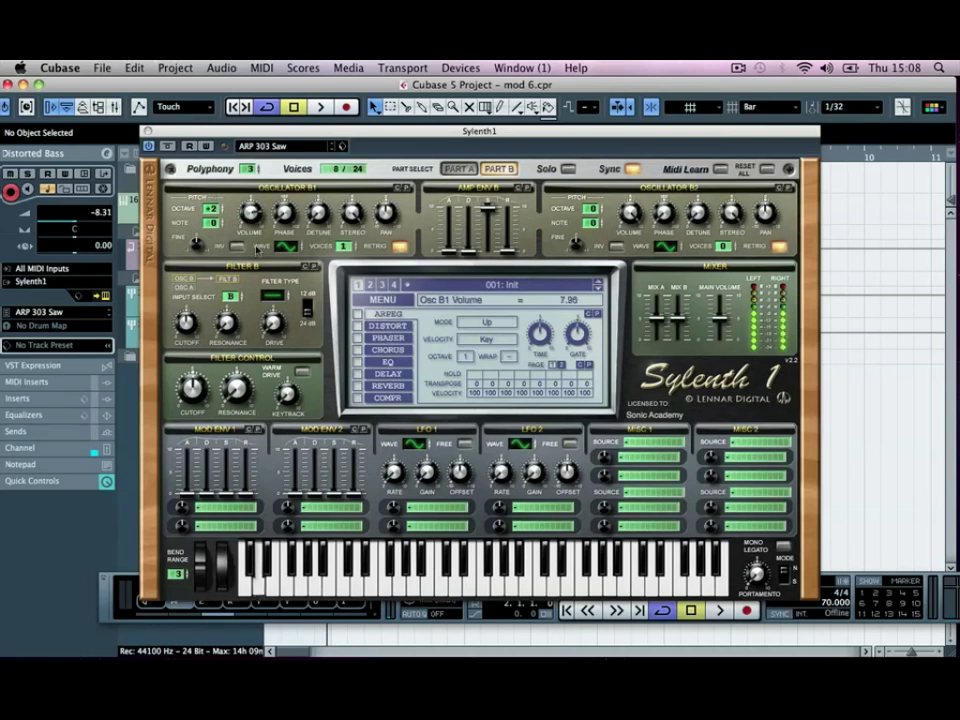
click(352, 211)
Step: Set oscillator B2 to a QPulse wave with 1 voice and octave -1
drag(722, 246, 668, 188)
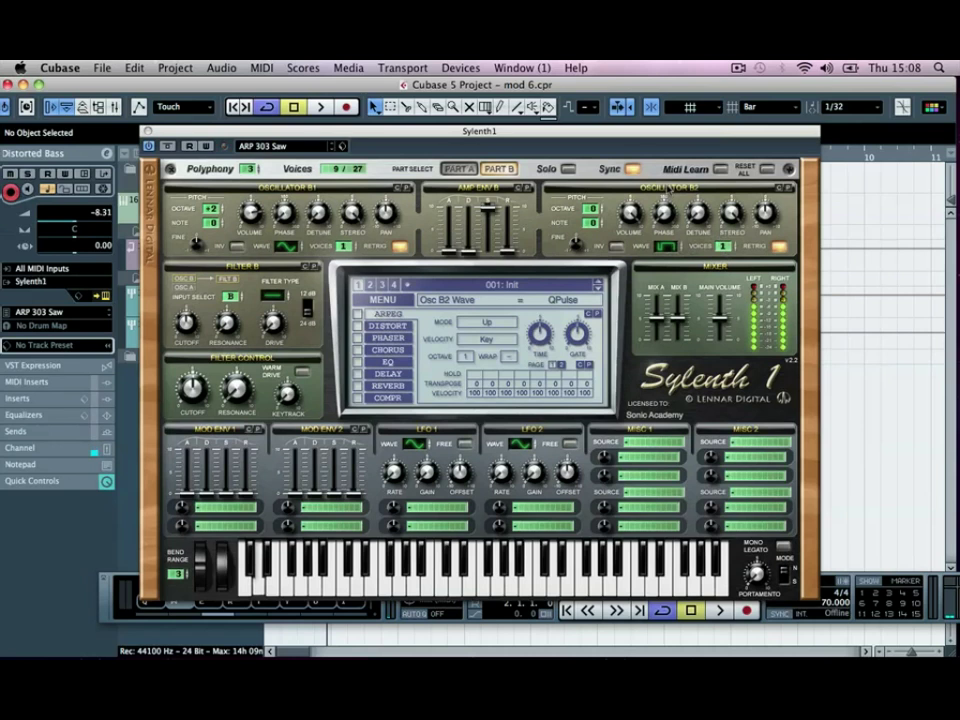
drag(591, 208, 596, 222)
click(664, 213)
Step: Set Filter B to Lowpass with input BA, cutoff about 10.24 Hz, resonance about 2.33 and drive 10.00
drag(232, 299, 272, 283)
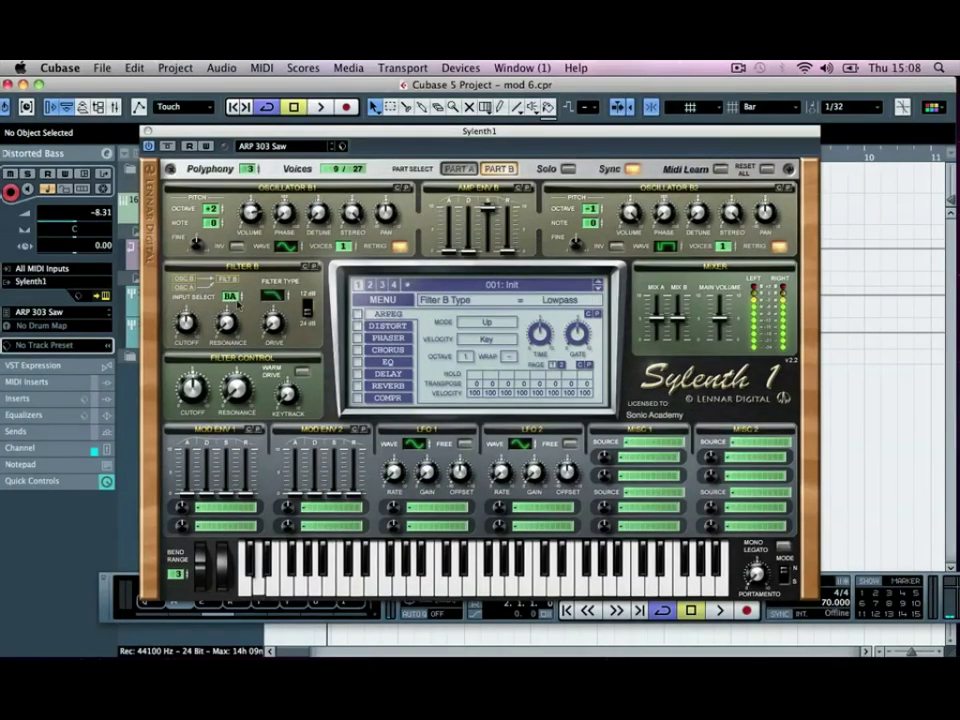
drag(190, 324, 192, 360)
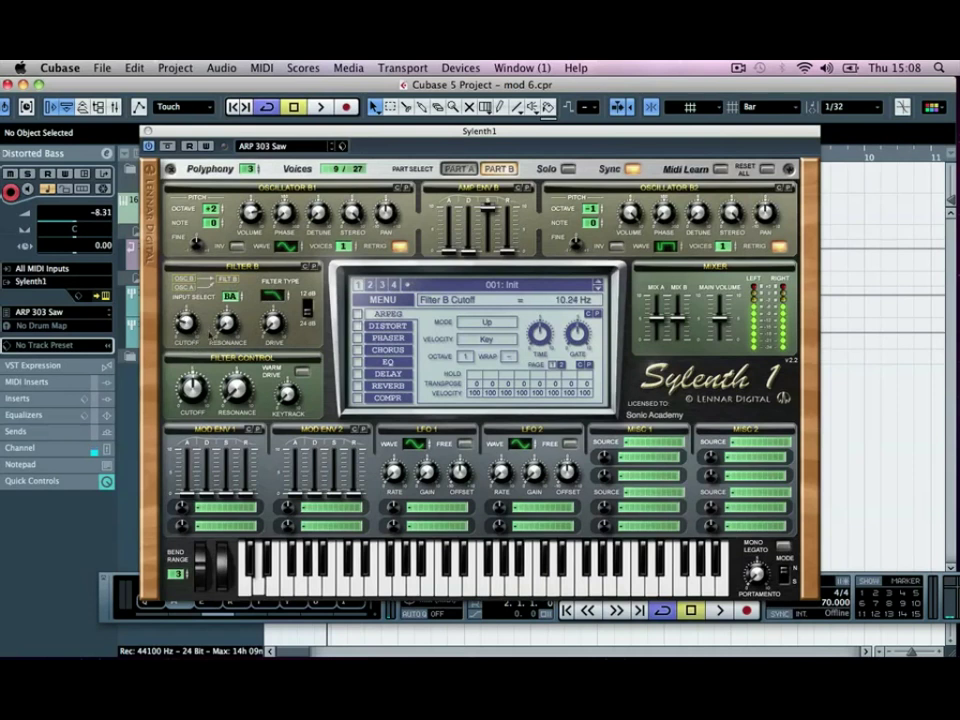
drag(226, 325, 220, 297)
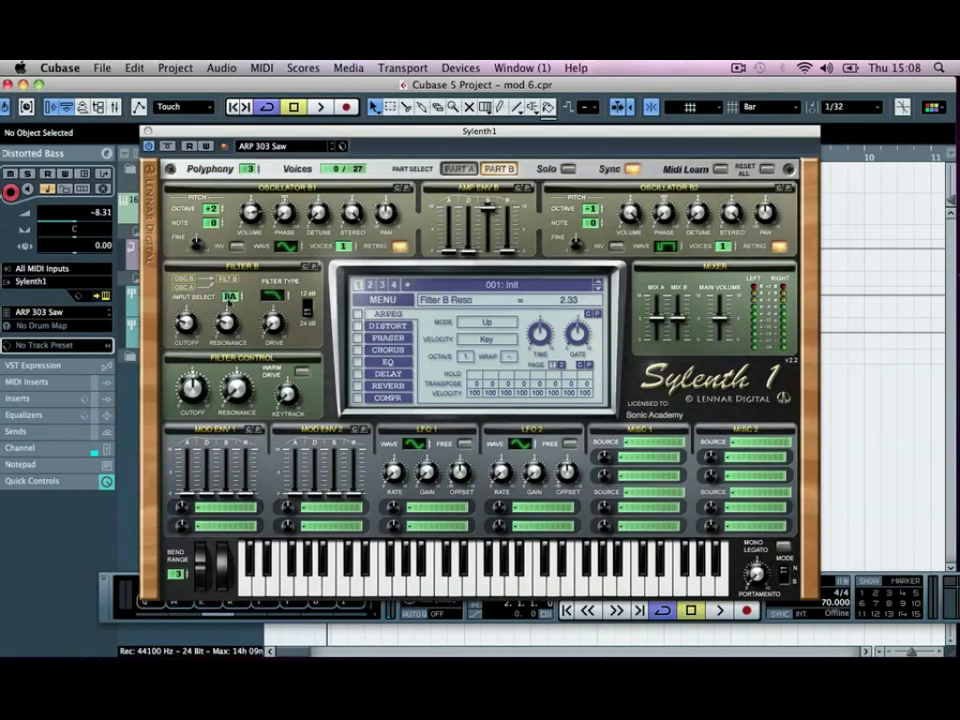
drag(274, 323, 321, 74)
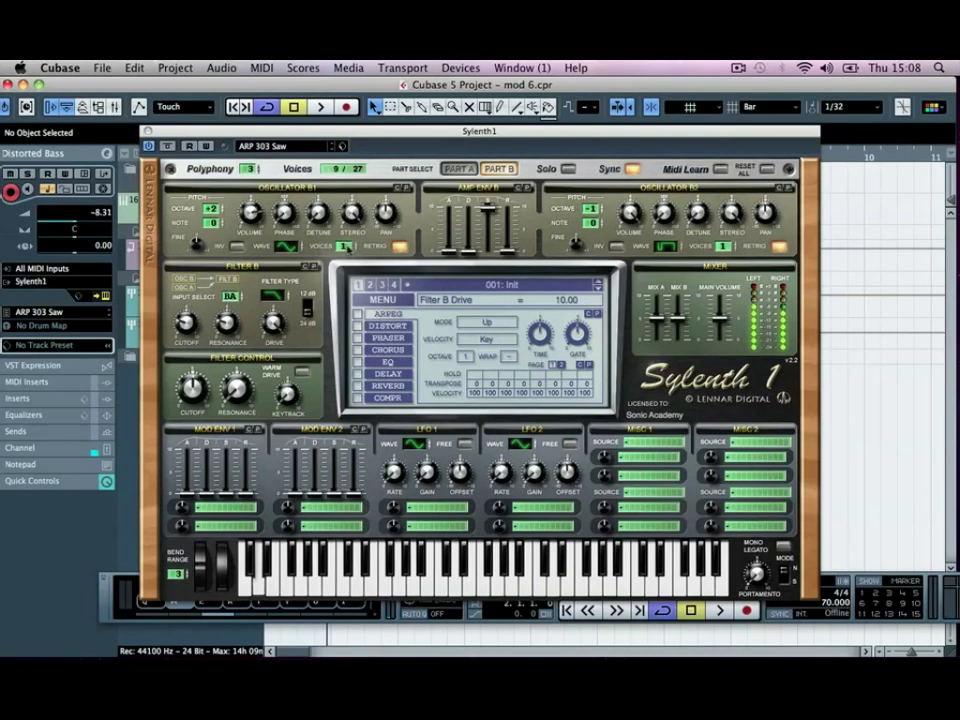
Step: Set Part A's filter to Lowpass with A+B input and a lower cutoff, and Filter Control to about 636.55 Hz with Warm Drive on
click(459, 169)
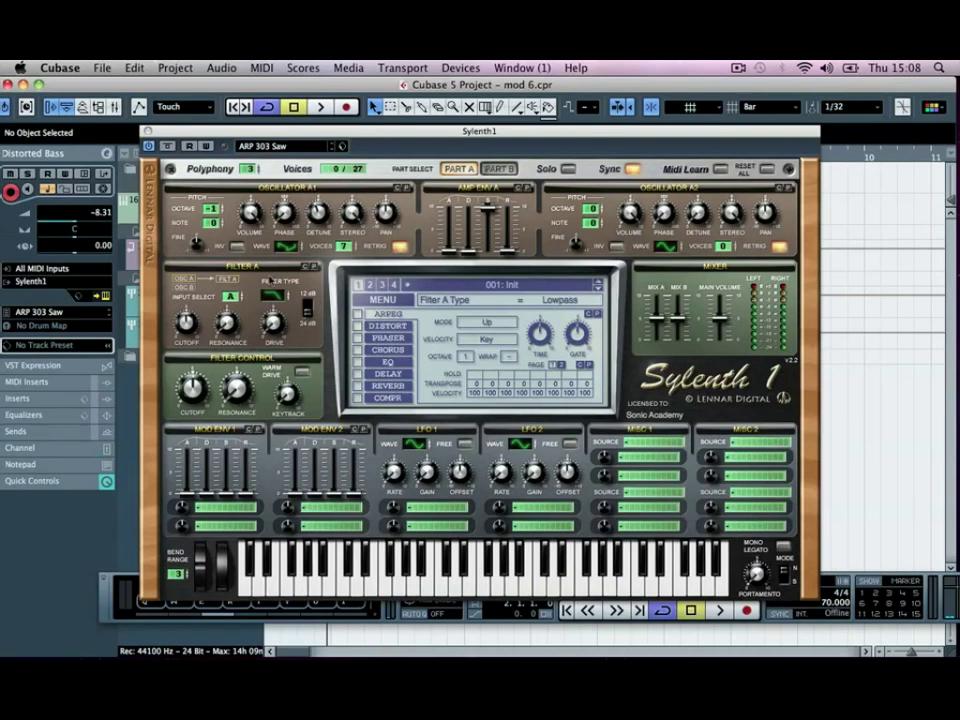
click(230, 296)
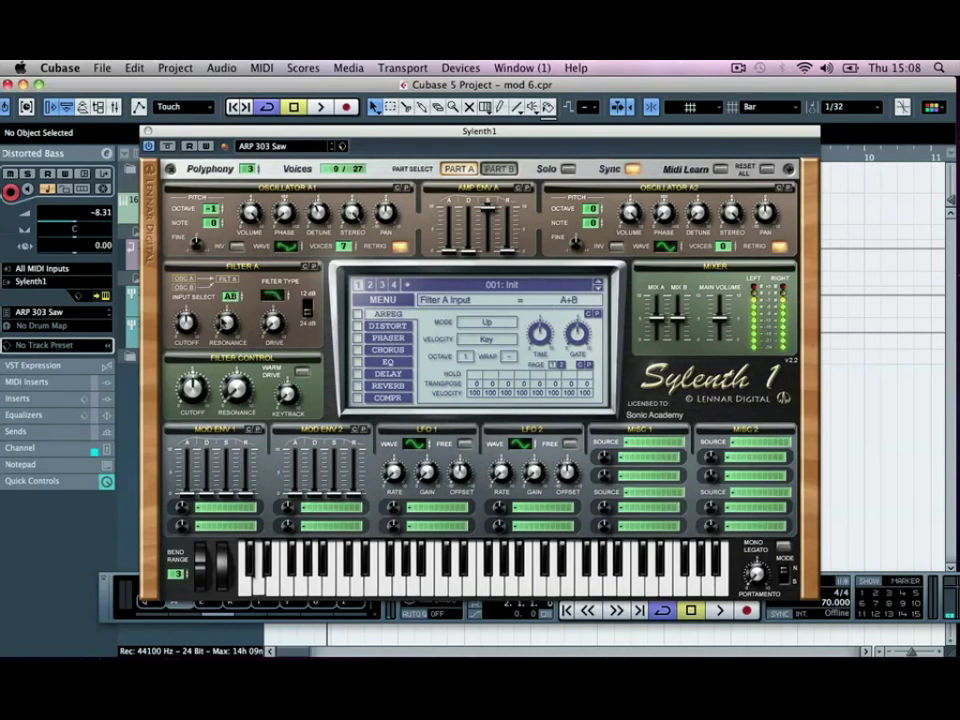
drag(186, 322, 186, 357)
drag(189, 388, 189, 371)
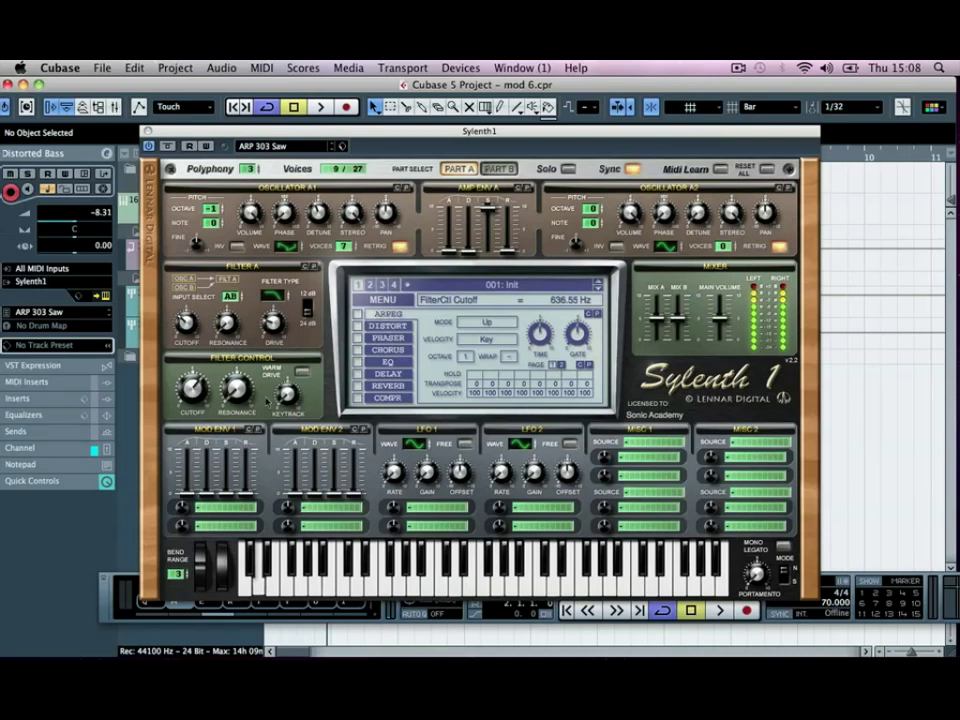
click(300, 372)
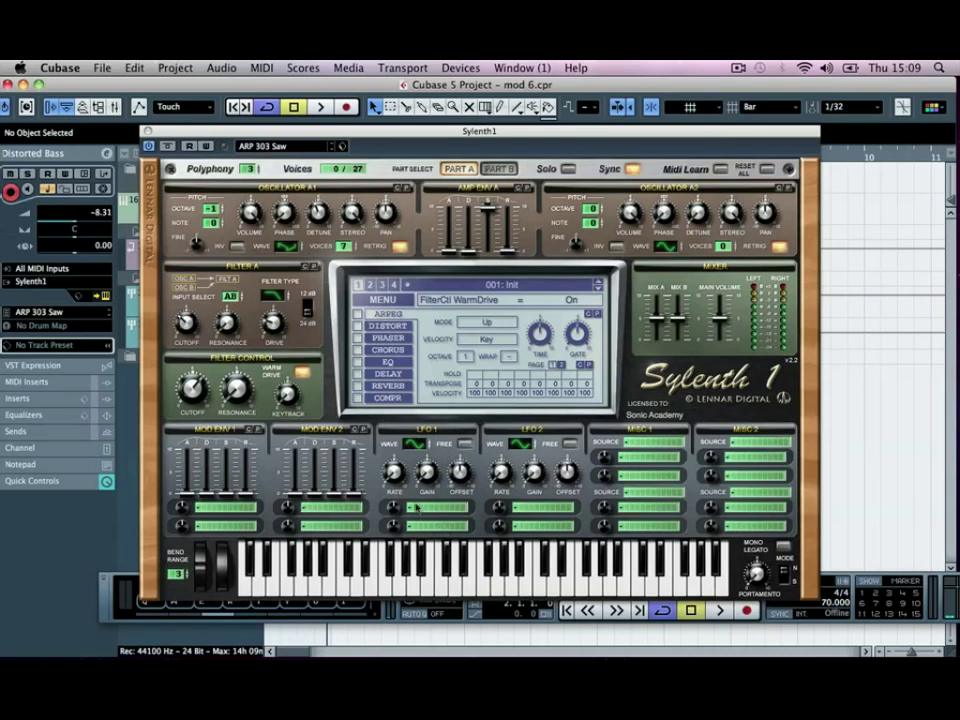
Step: Route LFO 1 to Cutoff AB and set its gain to 0.00
click(422, 508)
click(445, 527)
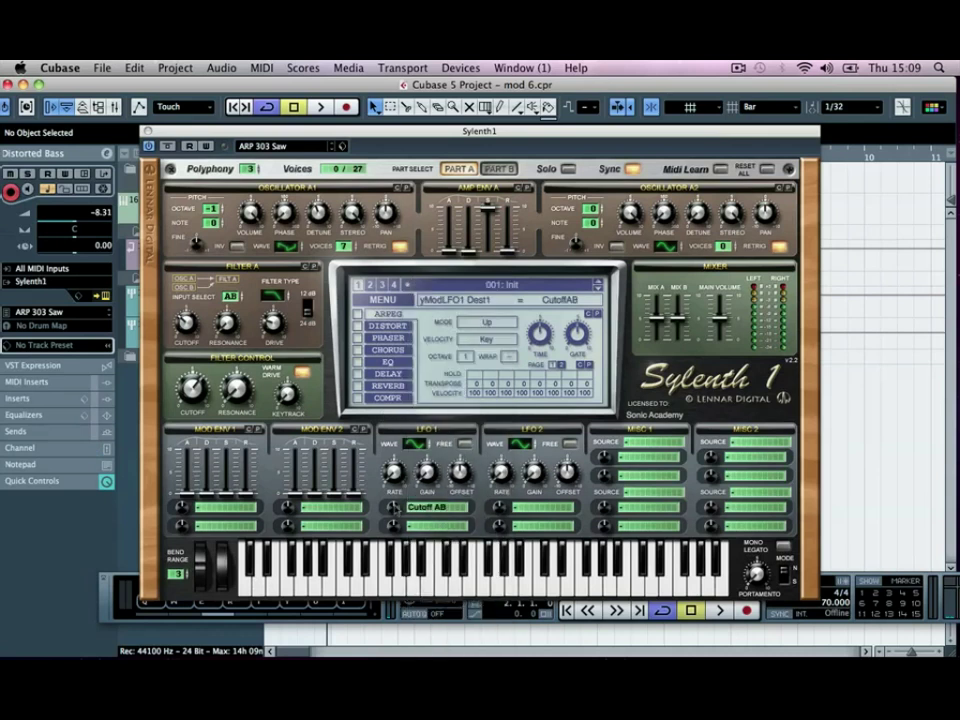
drag(422, 470, 475, 95)
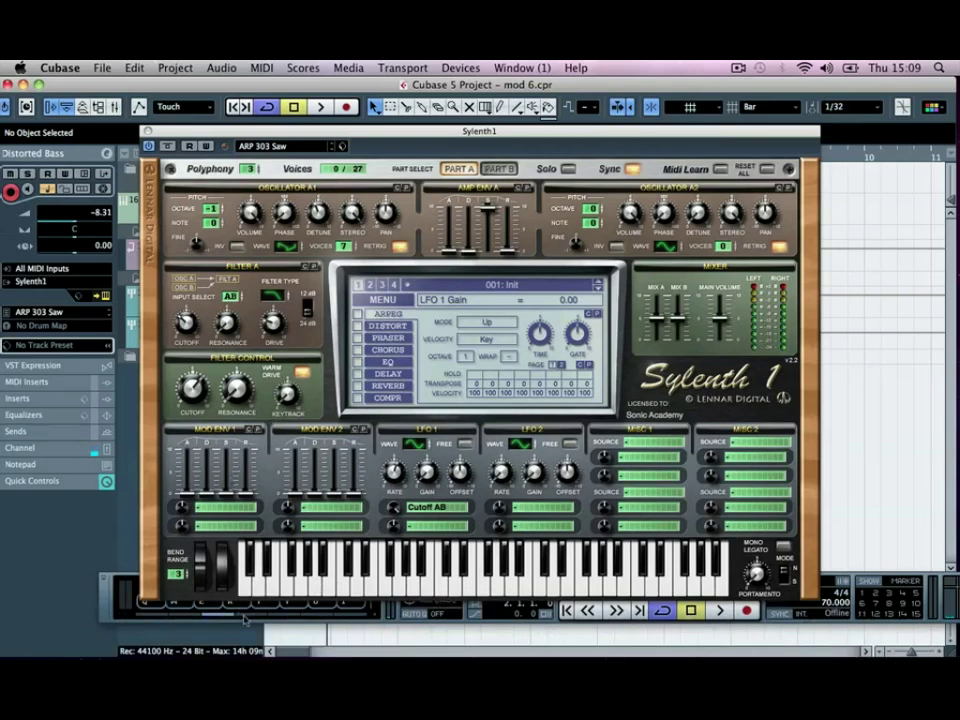
Step: Route Mod Env 1 to Pitch AB with an amount of about 0.38 and raise the envelope's decay
key(alt+k)
click(243, 498)
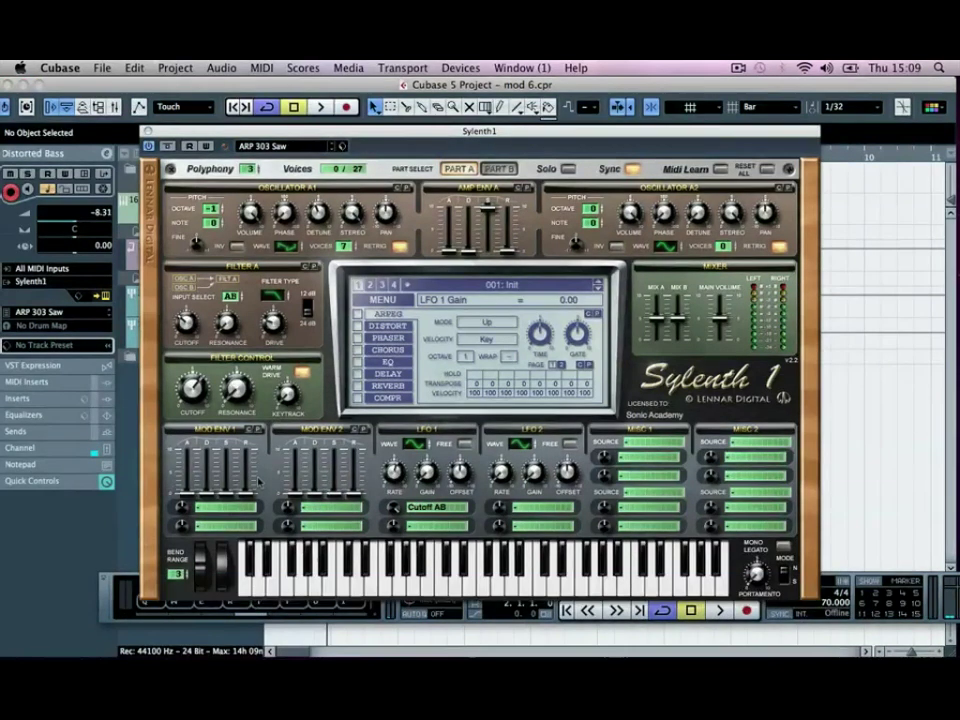
click(226, 508)
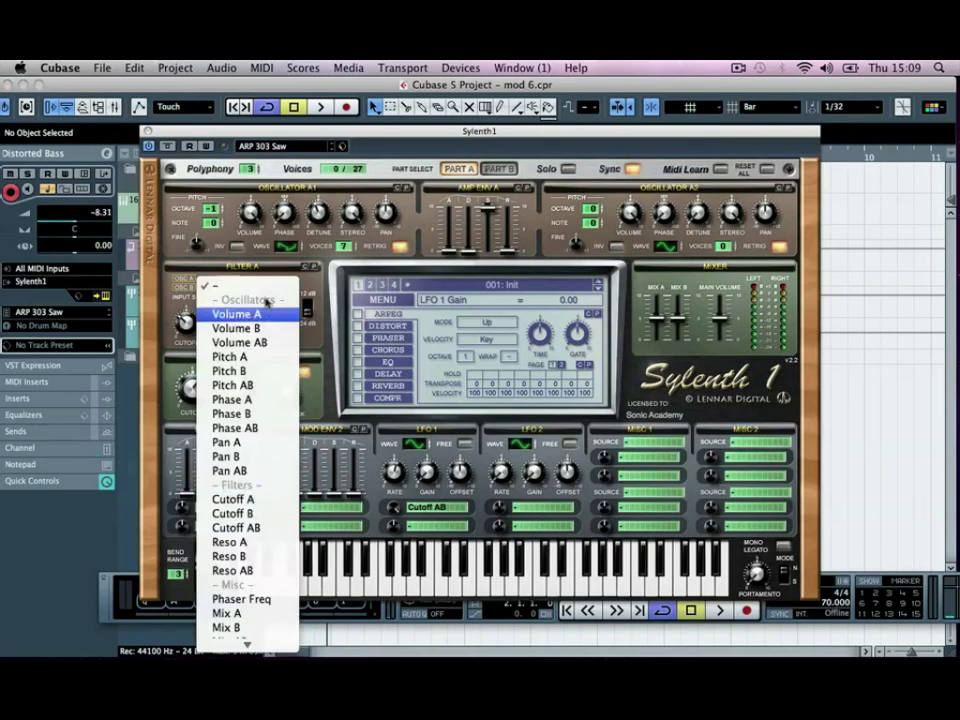
click(240, 385)
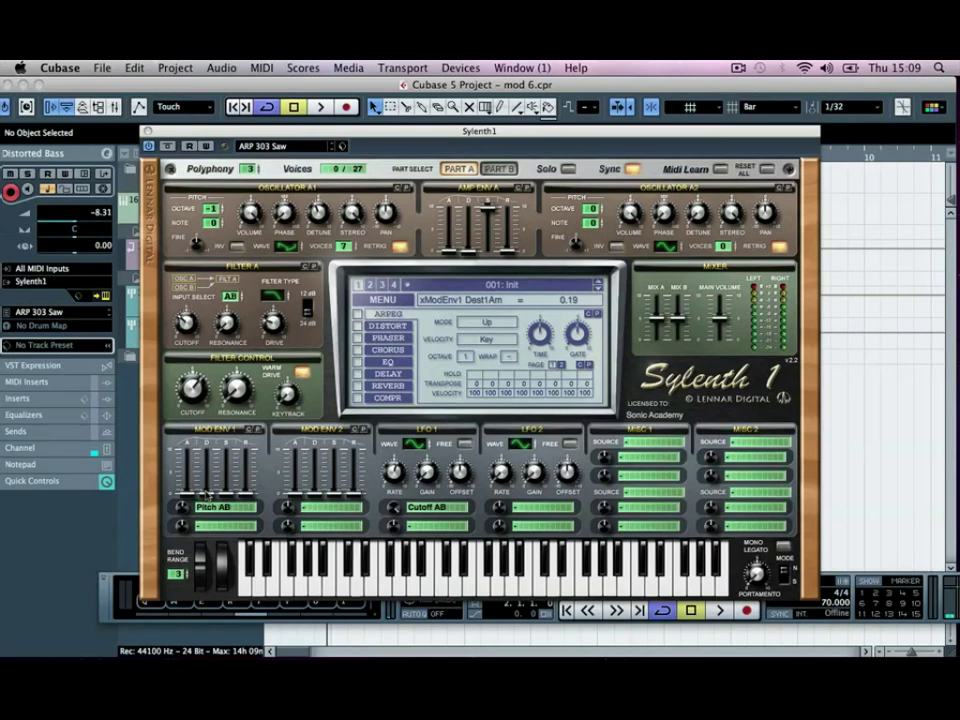
drag(205, 492, 207, 484)
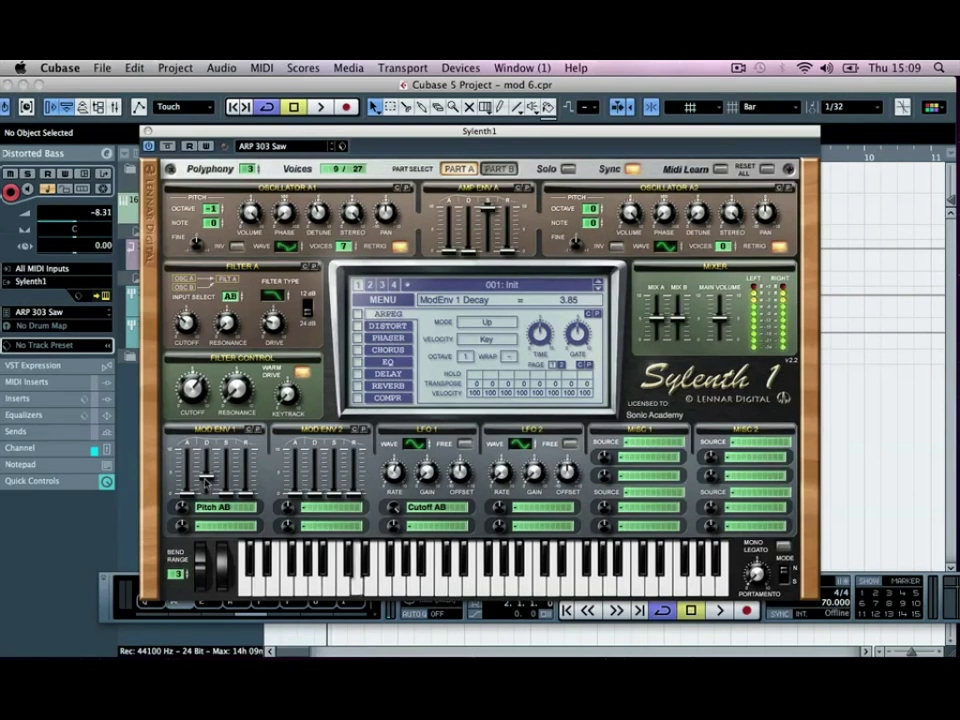
drag(206, 479, 206, 480)
drag(184, 512, 184, 511)
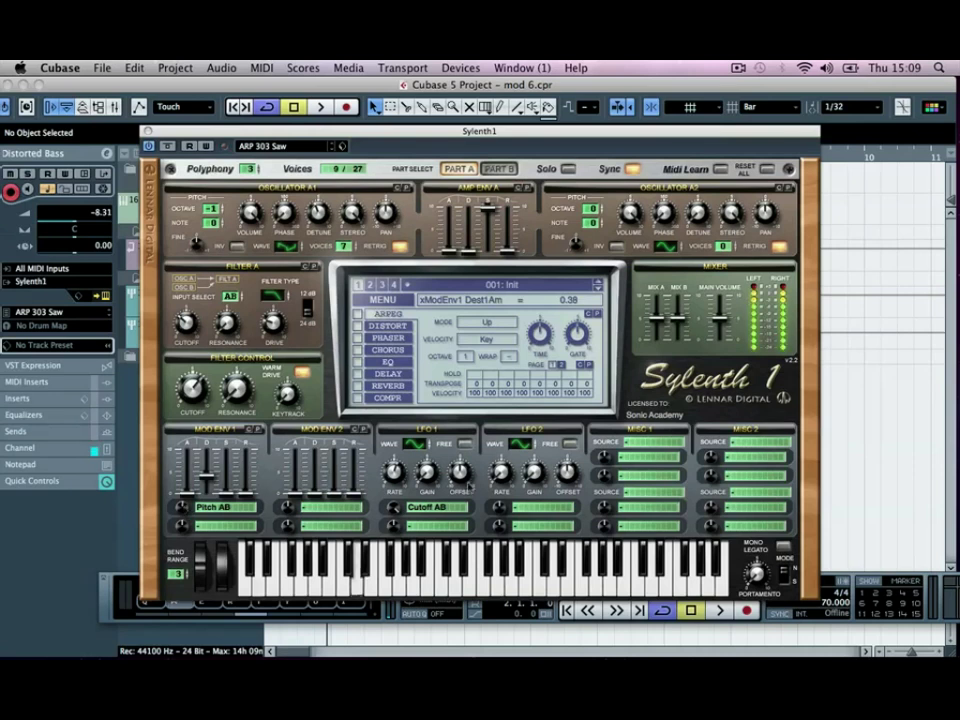
Step: Set LFO 1's gain to 10.00 and adjust its rate
drag(428, 474, 448, 301)
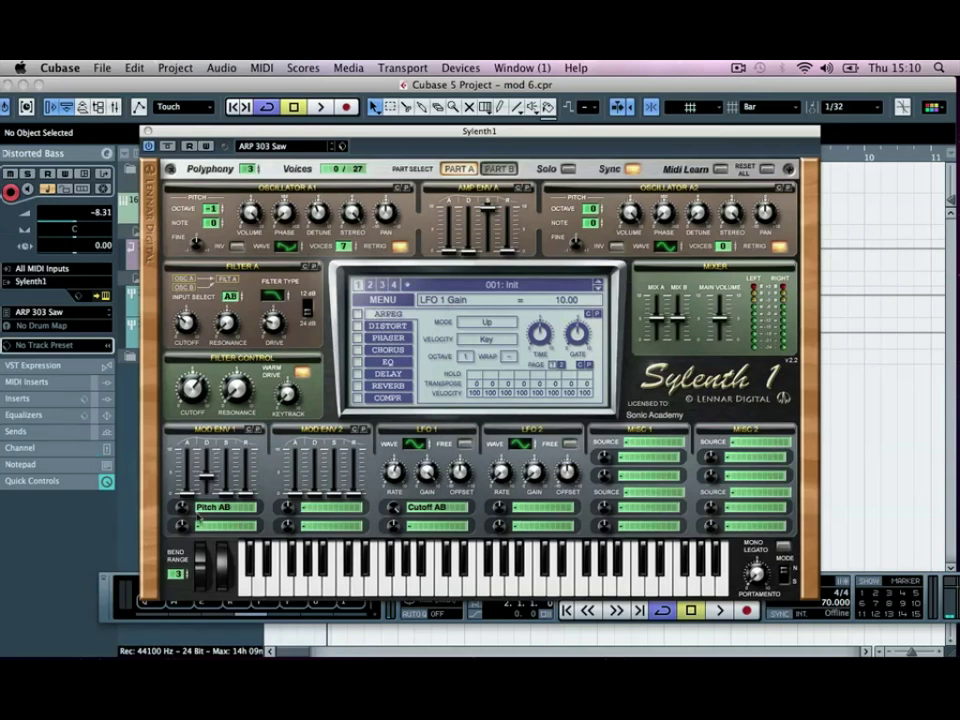
mouse_move(398, 476)
mouse_down()
mouse_move(398, 447)
mouse_move(395, 492)
mouse_up()
Step: Enable the Distort effect with type FoldBack and set its amount to about 2.71
click(383, 327)
mouse_move(484, 362)
mouse_down()
mouse_move(486, 422)
mouse_move(486, 365)
mouse_move(486, 390)
mouse_move(486, 377)
mouse_up()
click(509, 330)
click(512, 356)
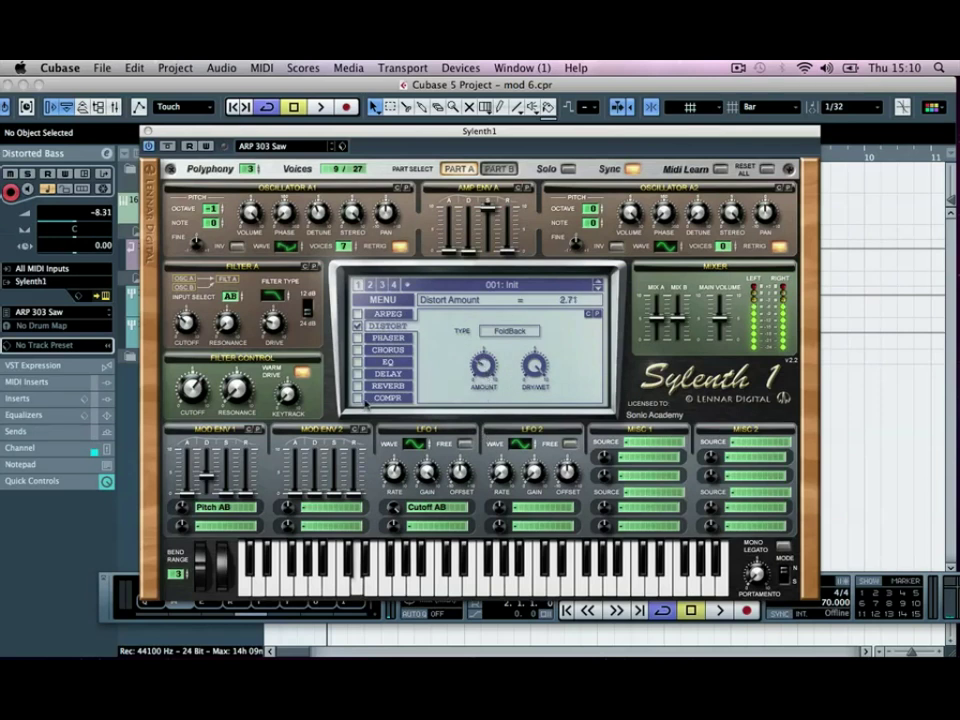
Step: Enable the compressor effect in Sylenth1 and close the synth window
click(358, 398)
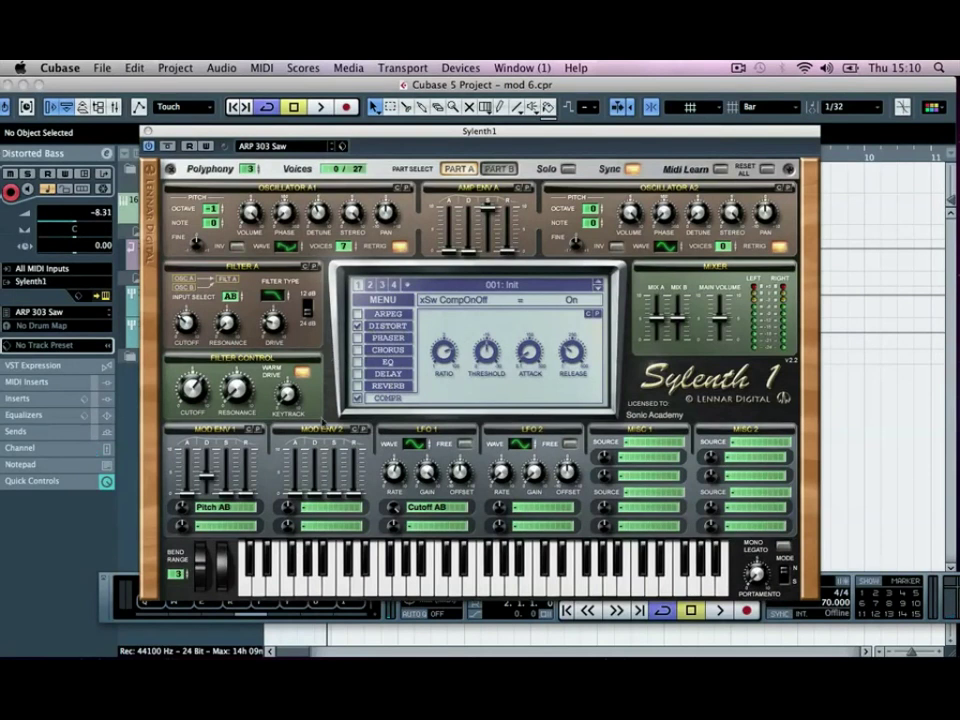
click(147, 131)
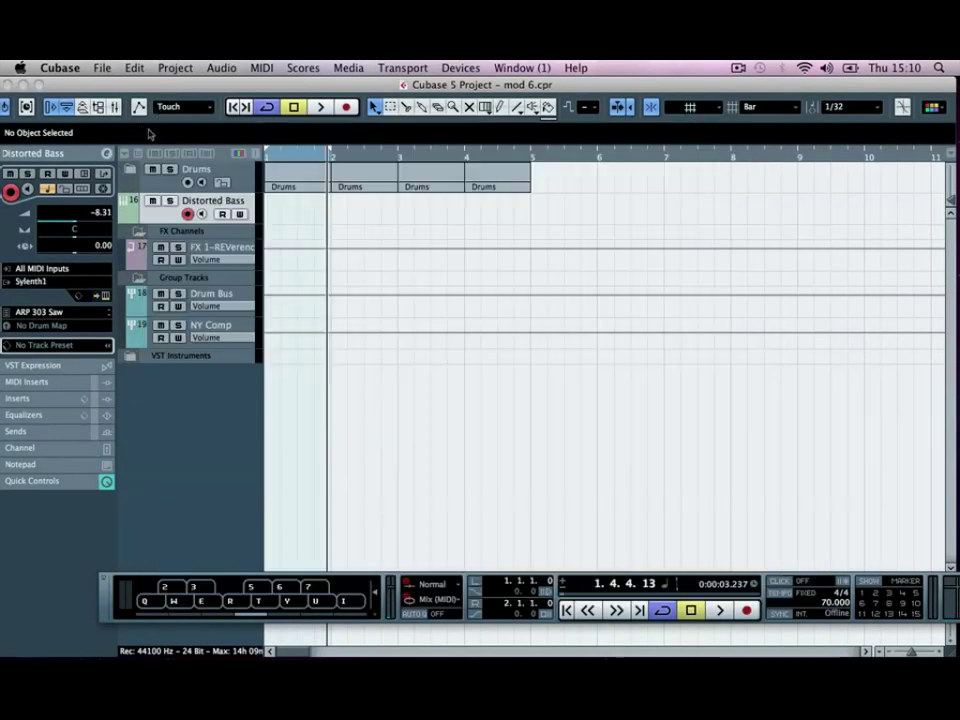
Step: Enable EQ band 2 on the Distorted Bass channel with a boost of about 9.4 dB at about 11995 Hz, auditioning the bass note
click(106, 155)
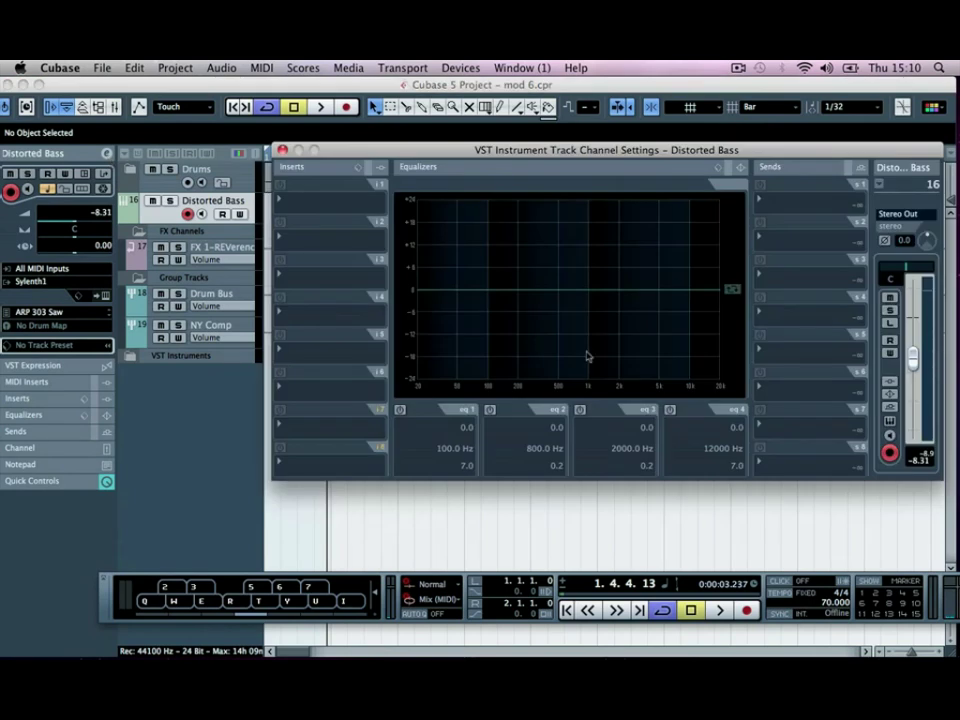
key(w)
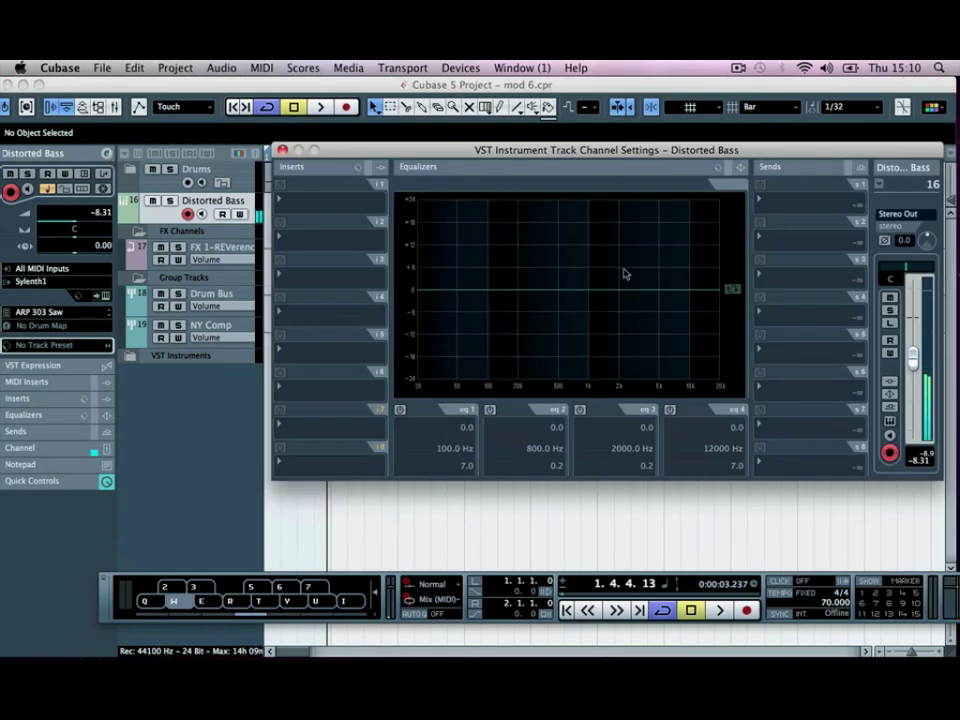
click(490, 409)
drag(525, 439, 552, 461)
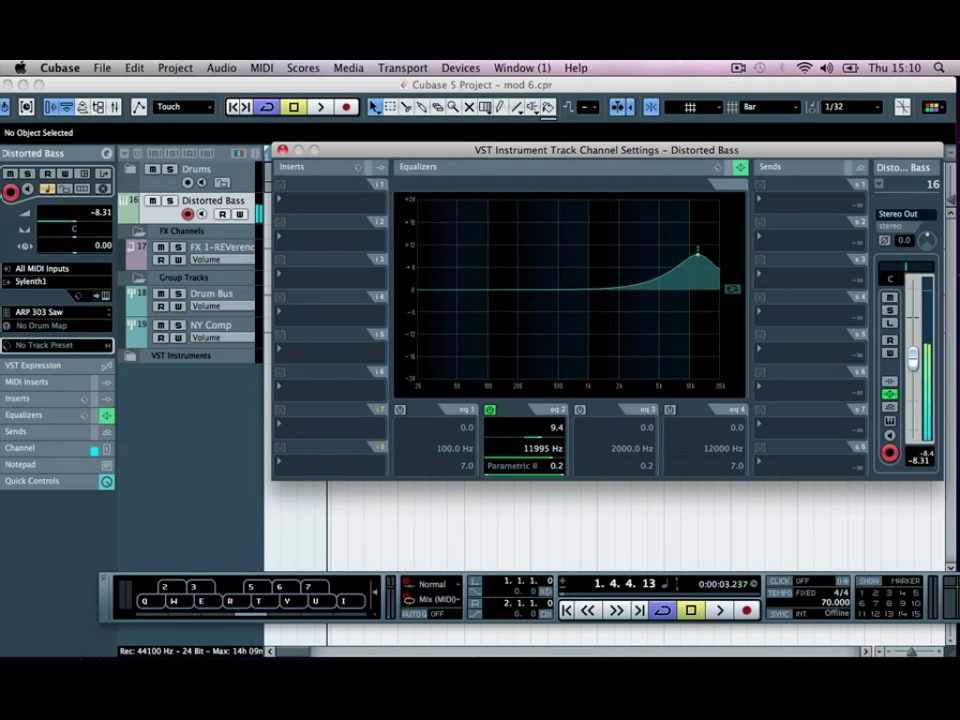
key(w)
Step: Insert AmpSimulator in the channel's first insert slot, audition the bass, and set the cabinet to No Speaker
drag(357, 150, 203, 142)
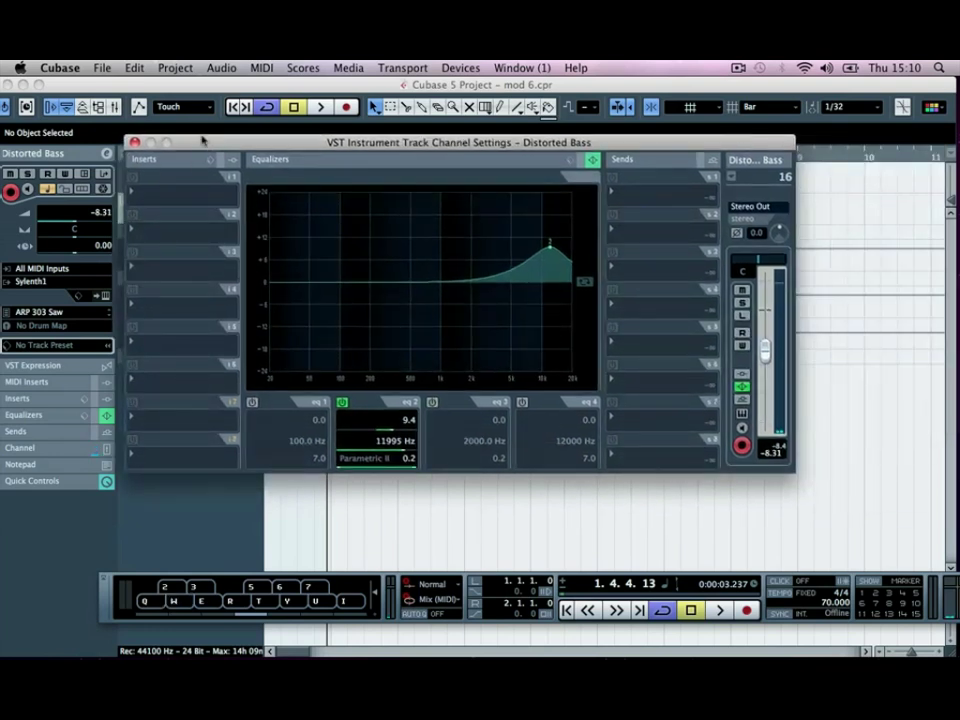
click(165, 195)
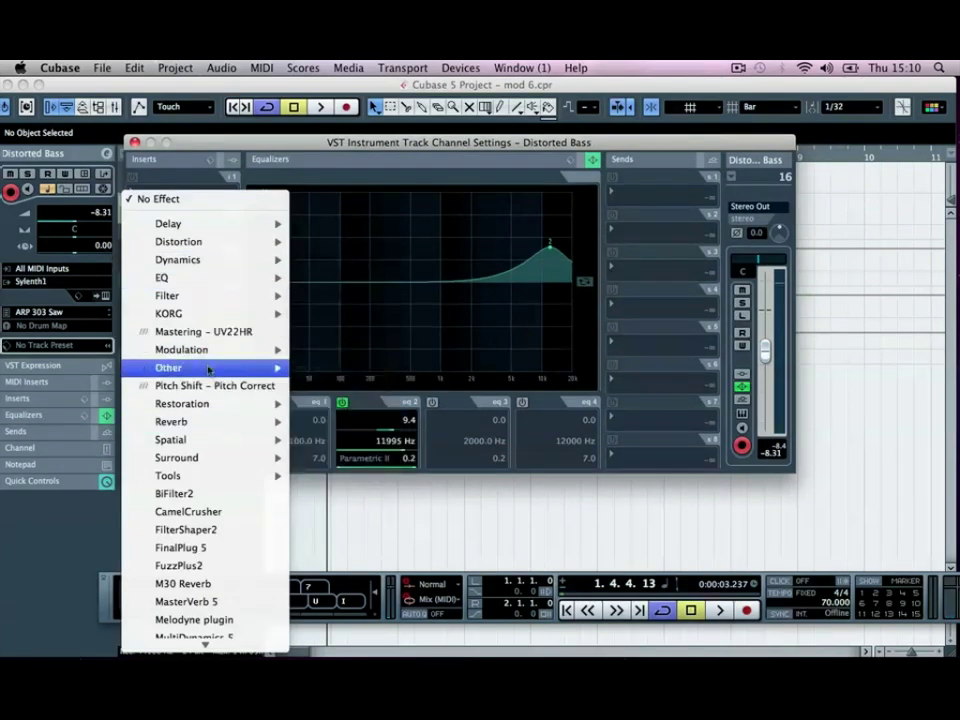
mouse_move(250, 241)
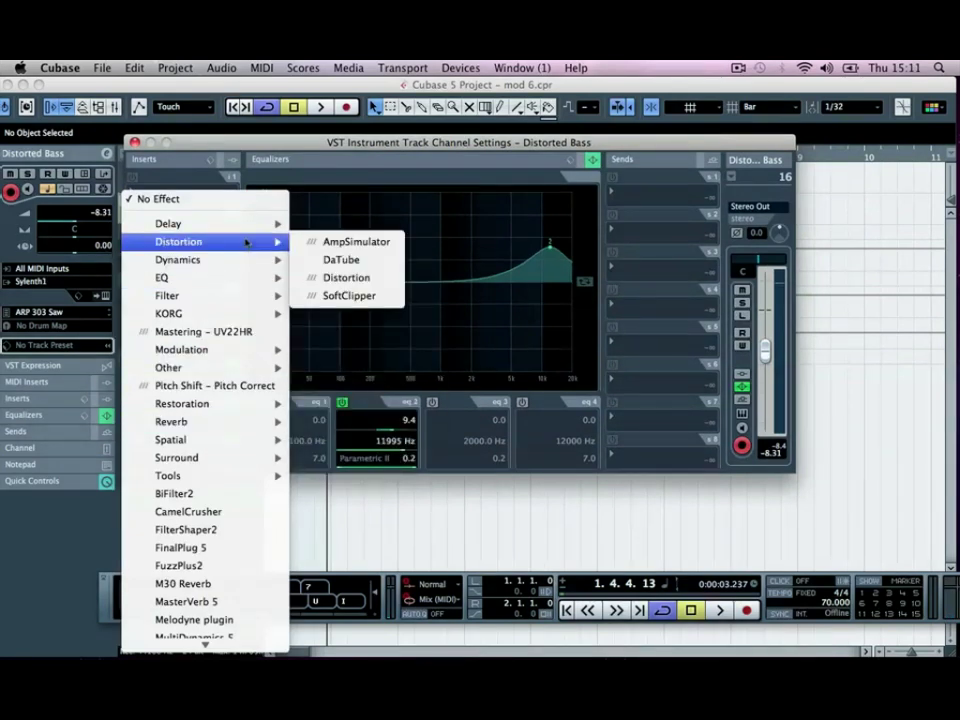
click(355, 241)
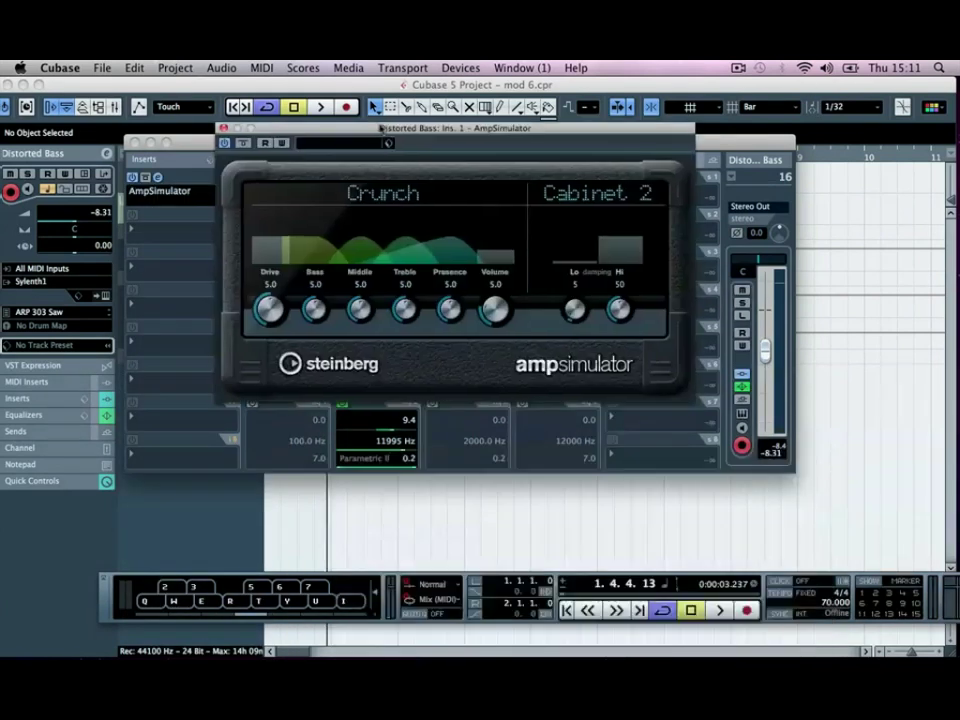
drag(383, 128, 398, 145)
key(w)
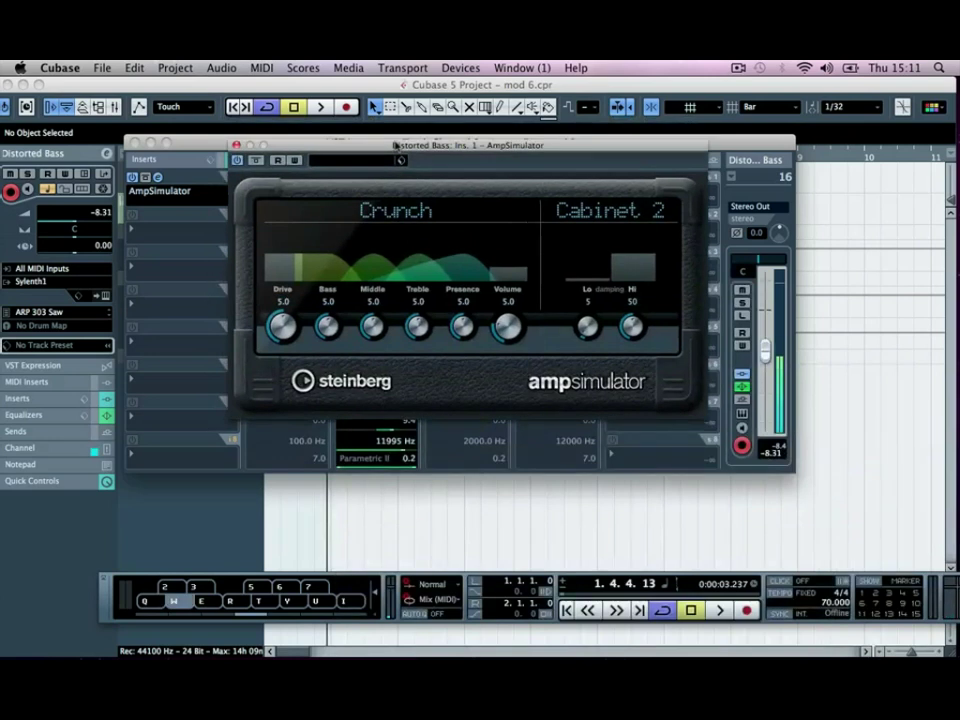
click(605, 211)
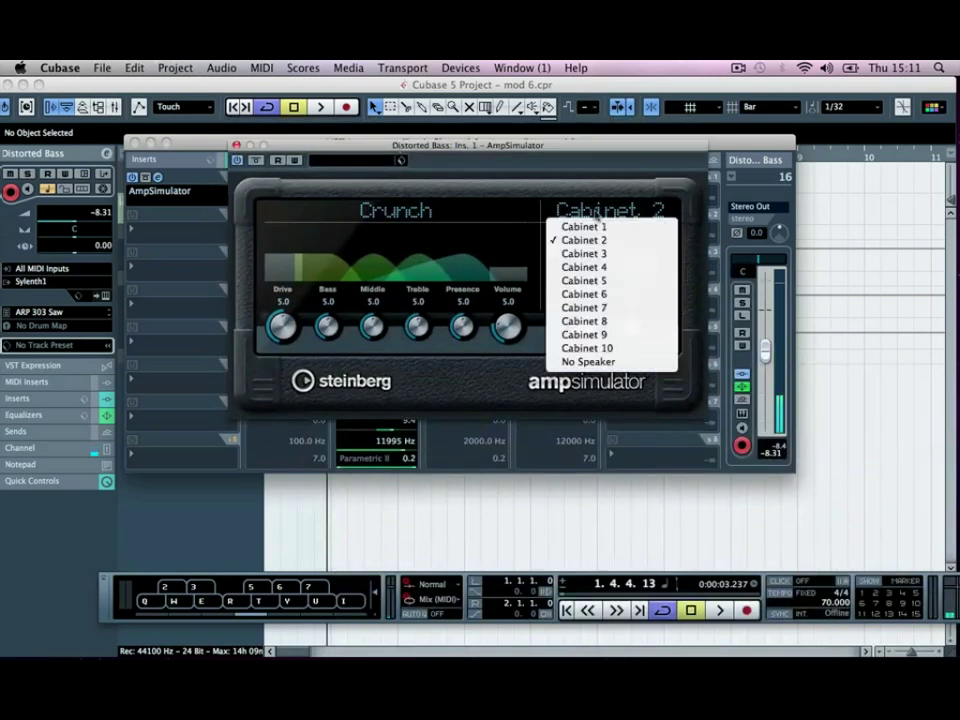
click(588, 362)
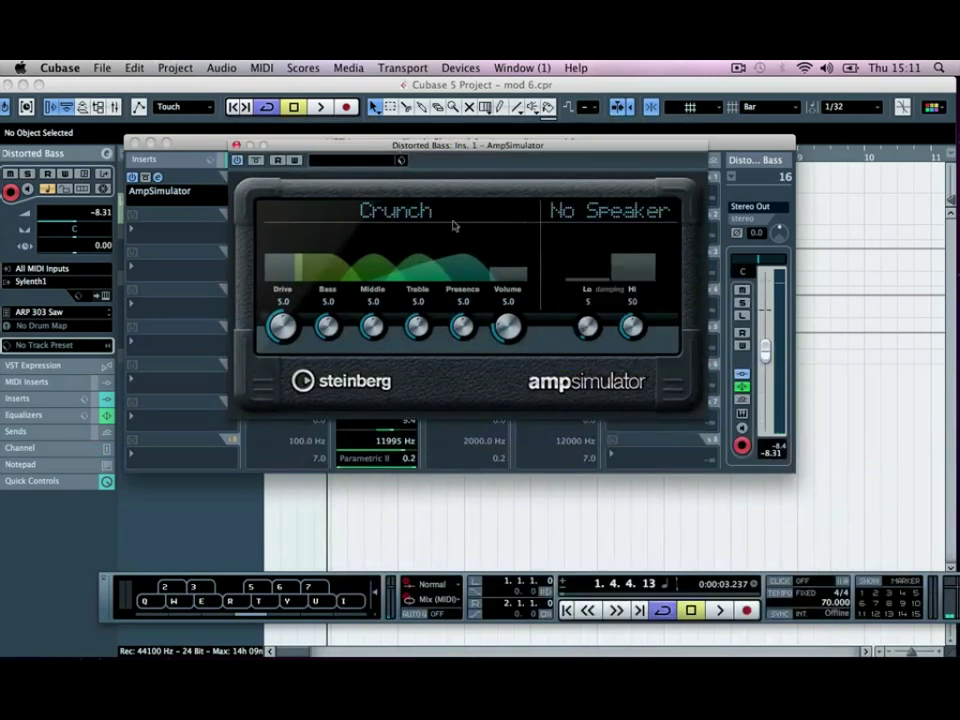
Step: Audition amp models and choose 3 Tubes with Drive 3.4, Bass 3.7, Middle 5.5, Treble 6.1 and Presence 7.9, then close AmpSimulator
click(392, 210)
click(372, 308)
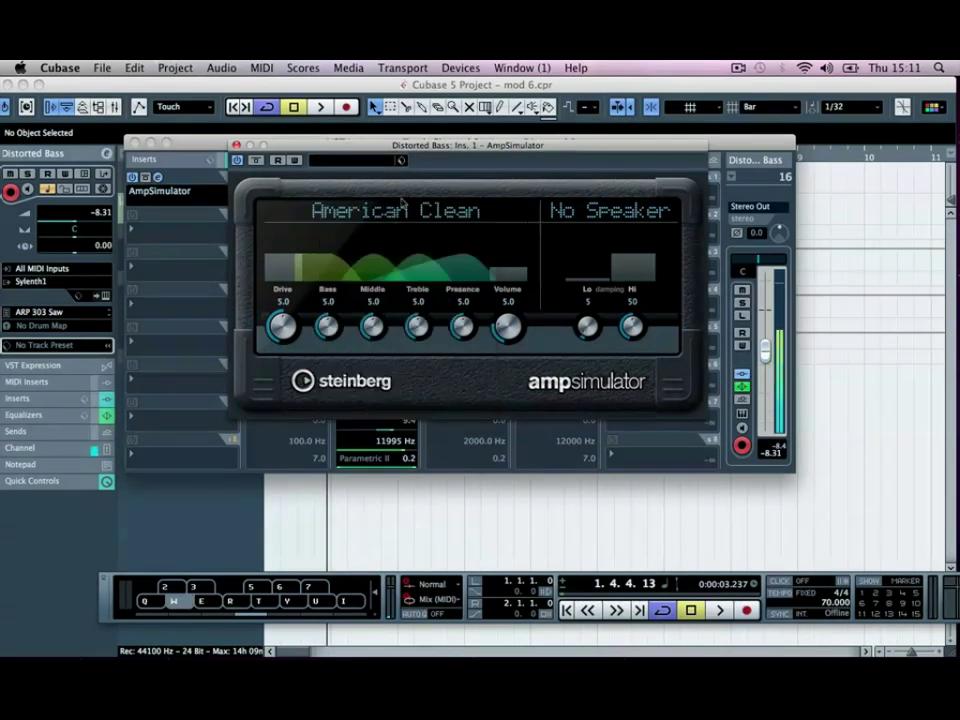
click(400, 213)
click(372, 321)
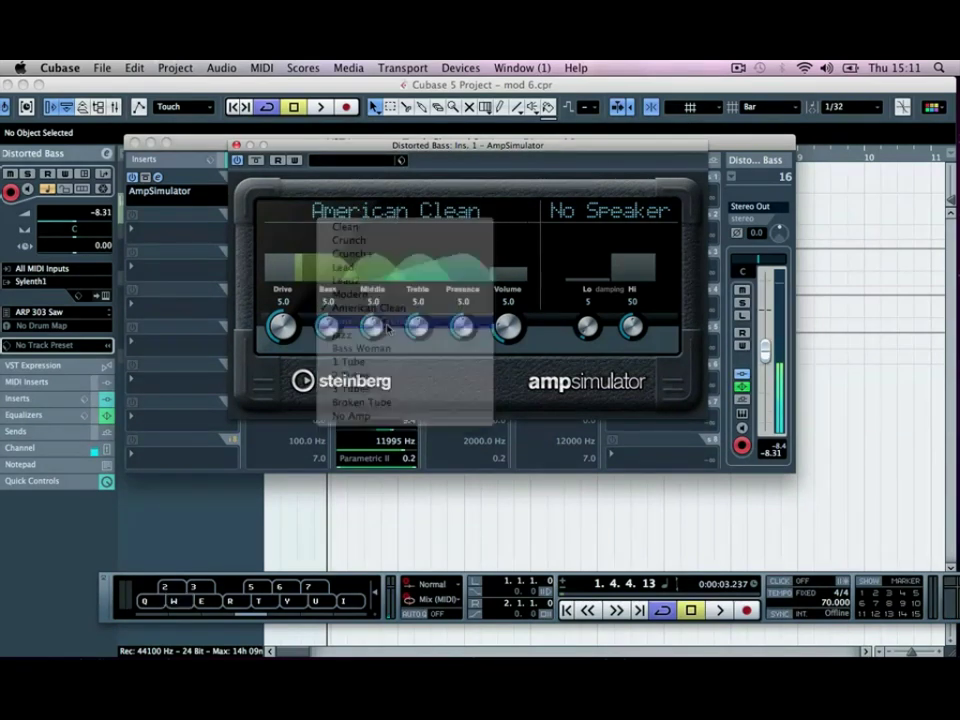
click(410, 215)
click(396, 362)
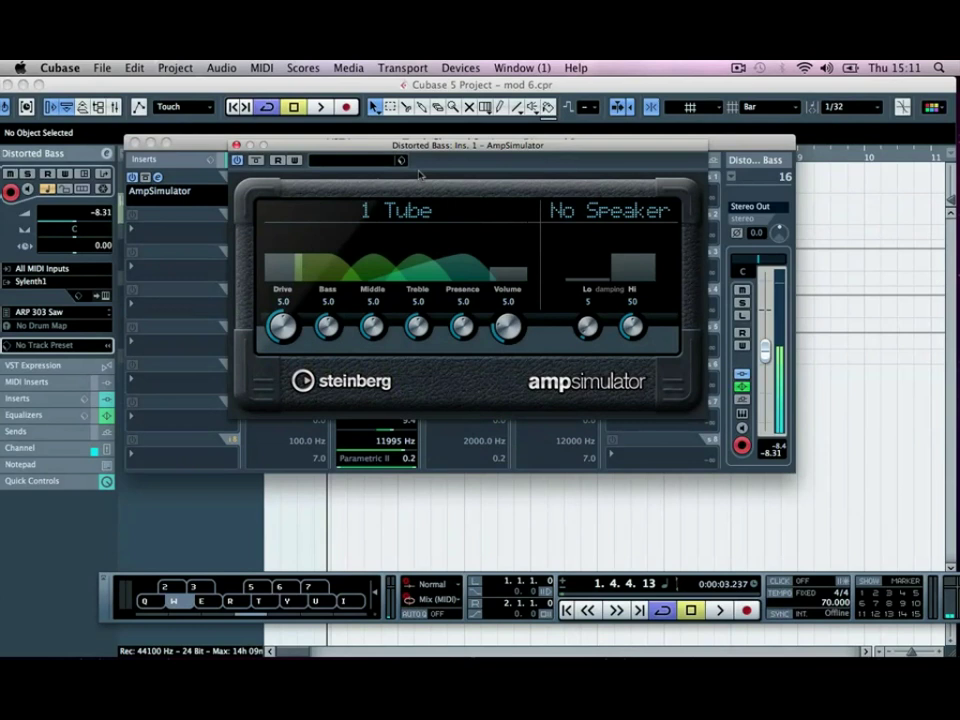
click(395, 210)
click(392, 388)
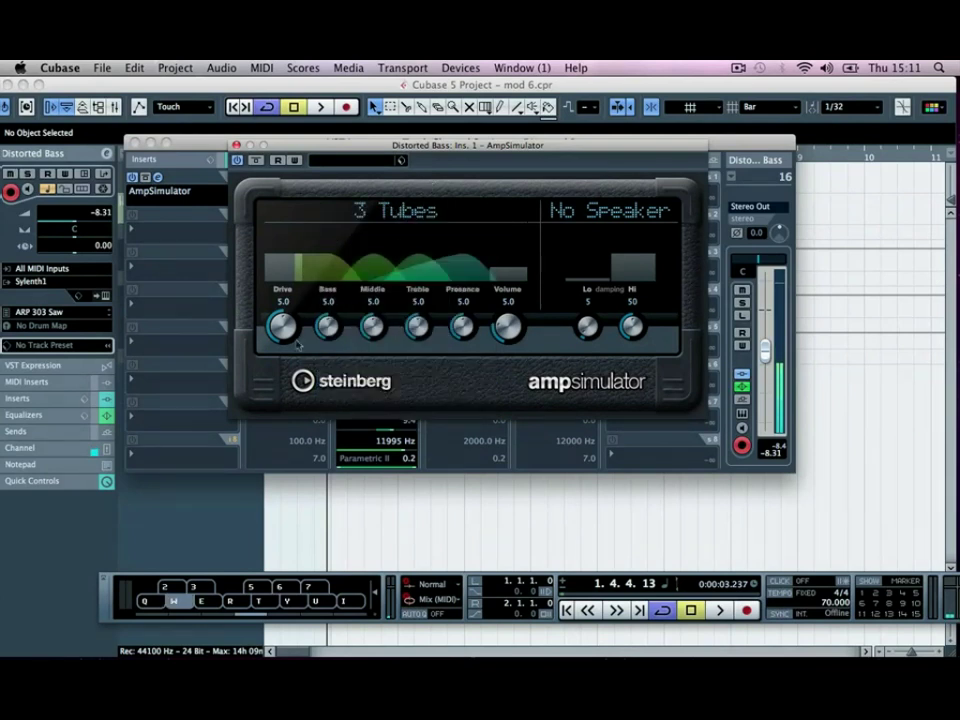
drag(287, 326, 465, 327)
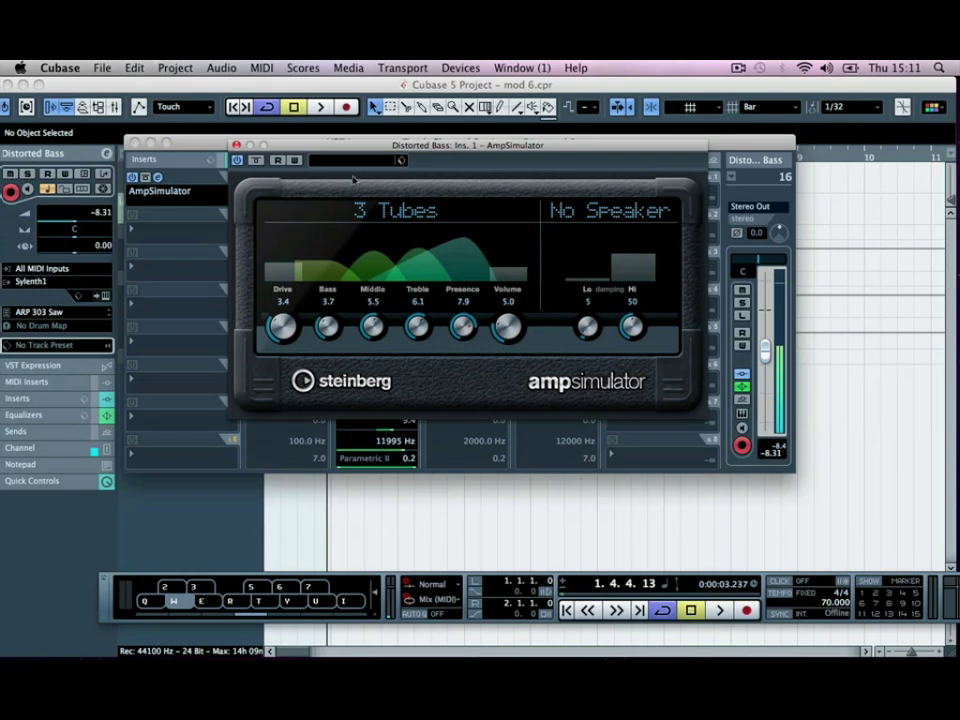
click(236, 146)
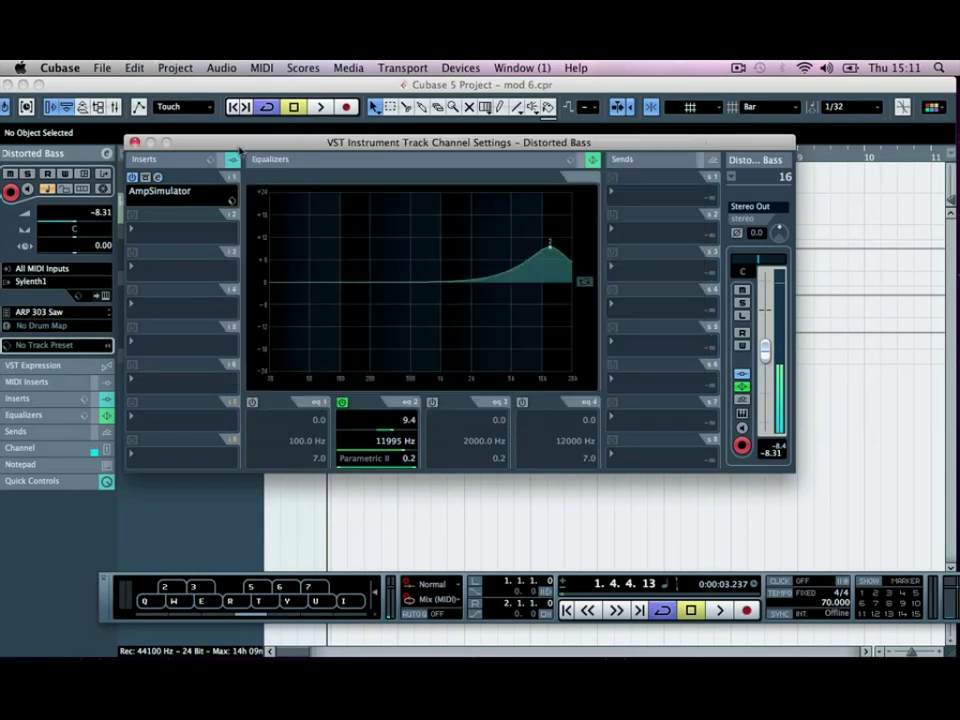
Step: Insert Bitcrusher in the second insert slot of the Distorted Bass channel and play a test note
click(165, 226)
mouse_move(210, 296)
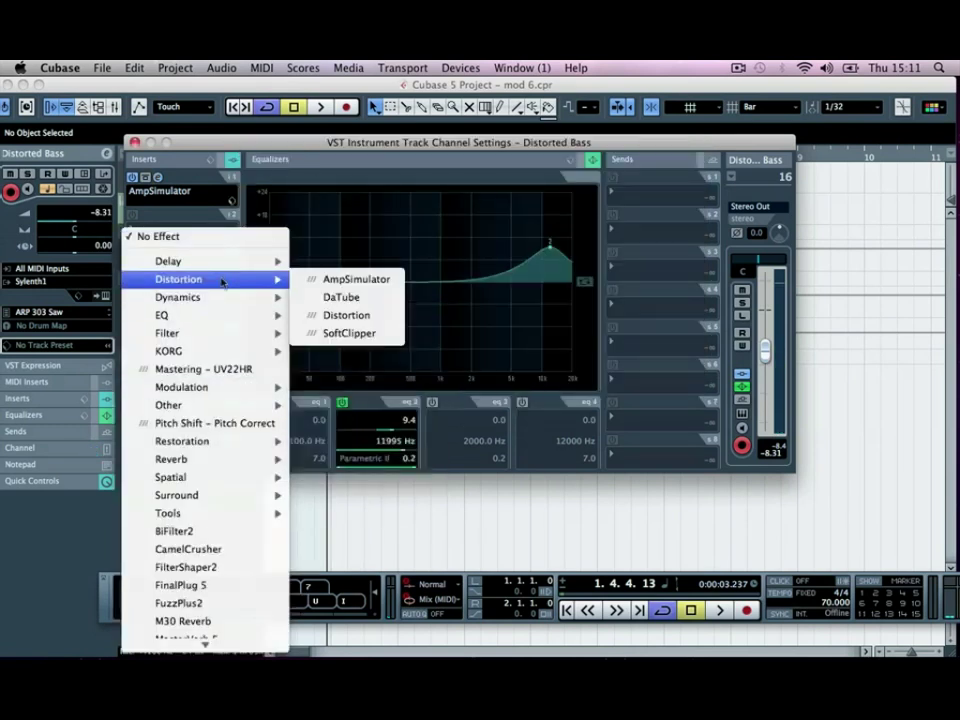
mouse_move(242, 405)
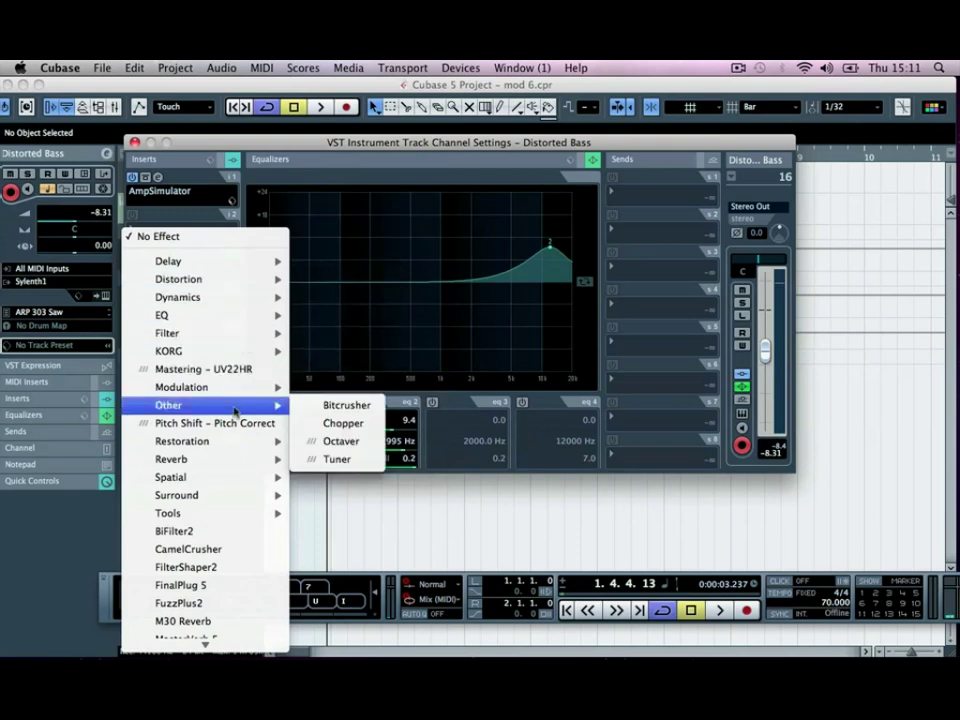
click(343, 403)
key(h)
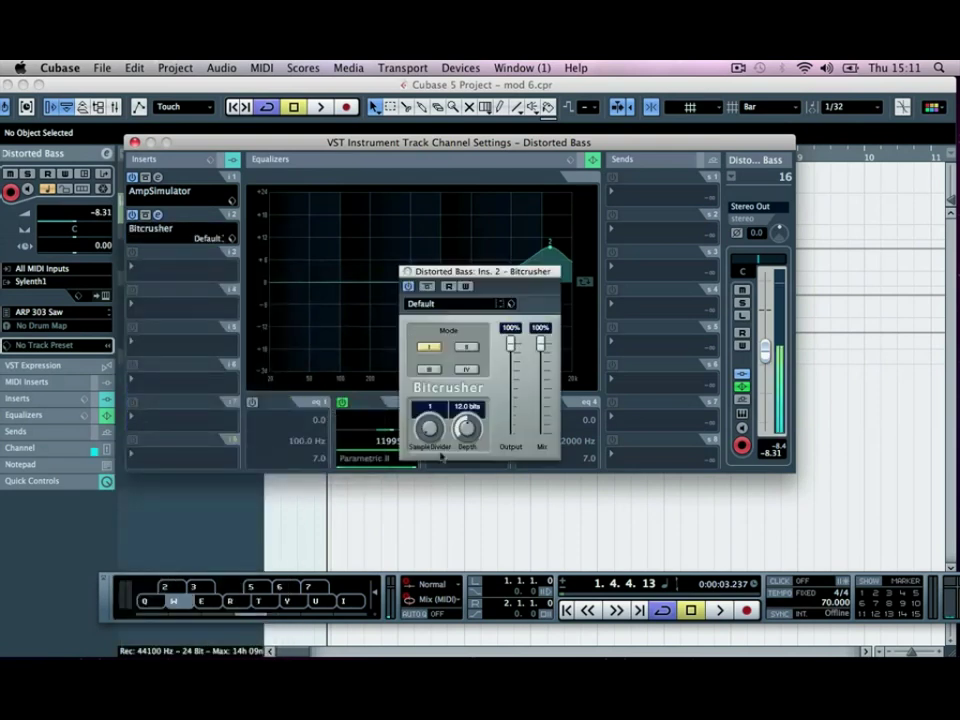
Step: Set Bitcrusher's sample divider to 3, adjust its depth while auditioning the note, and close the plug-in
drag(431, 440, 432, 409)
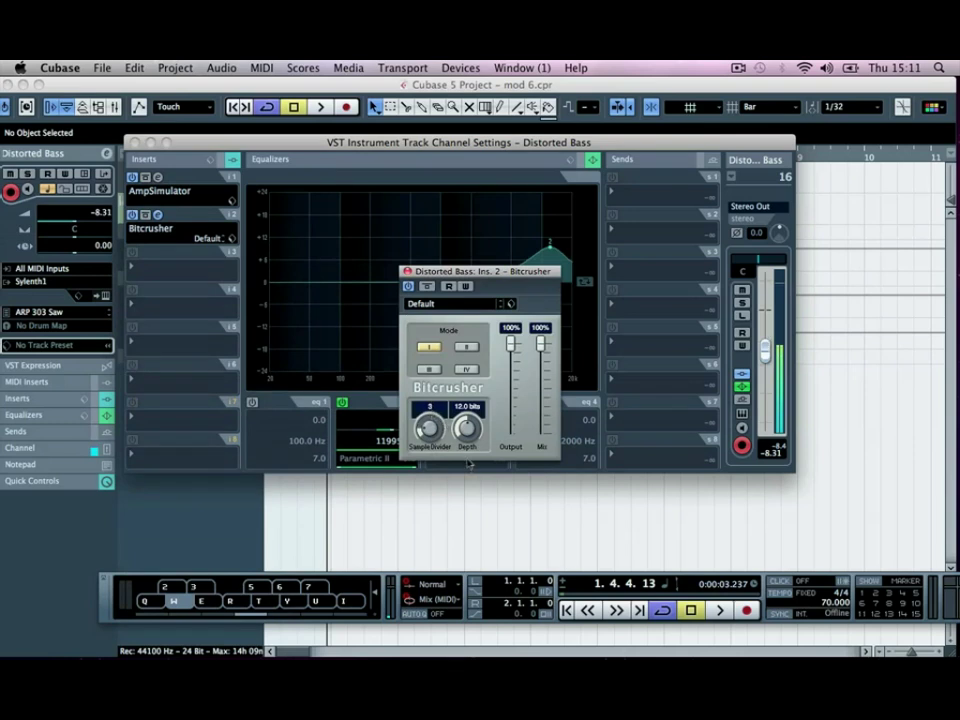
drag(467, 450, 467, 430)
key(w)
click(406, 271)
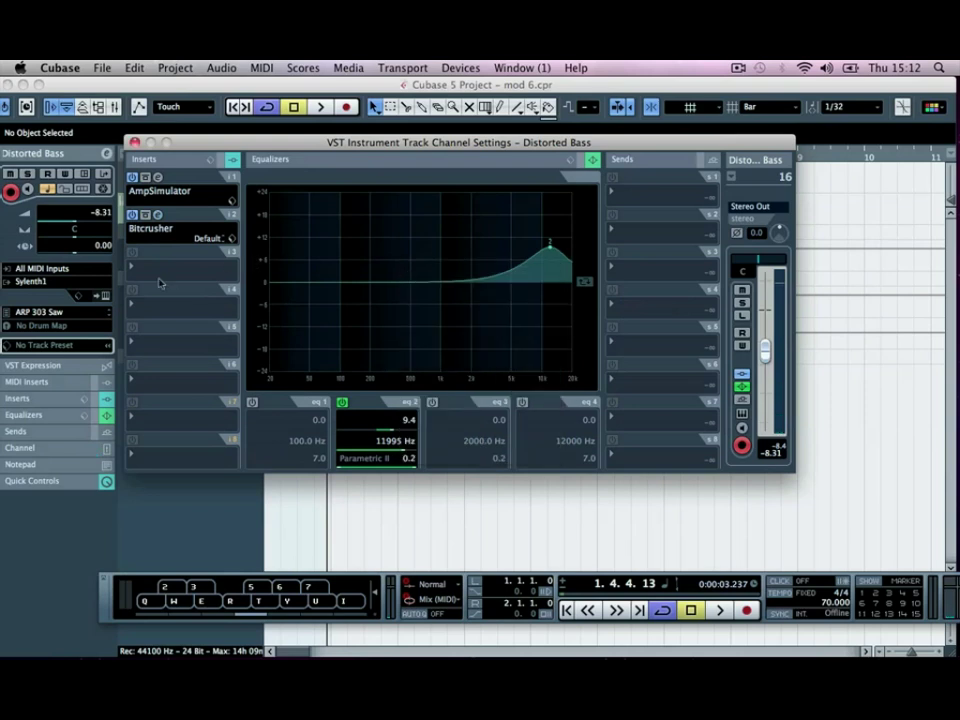
Step: Insert CamelCrusher in the third insert slot and audition the bass through the Annihilate patch
click(161, 271)
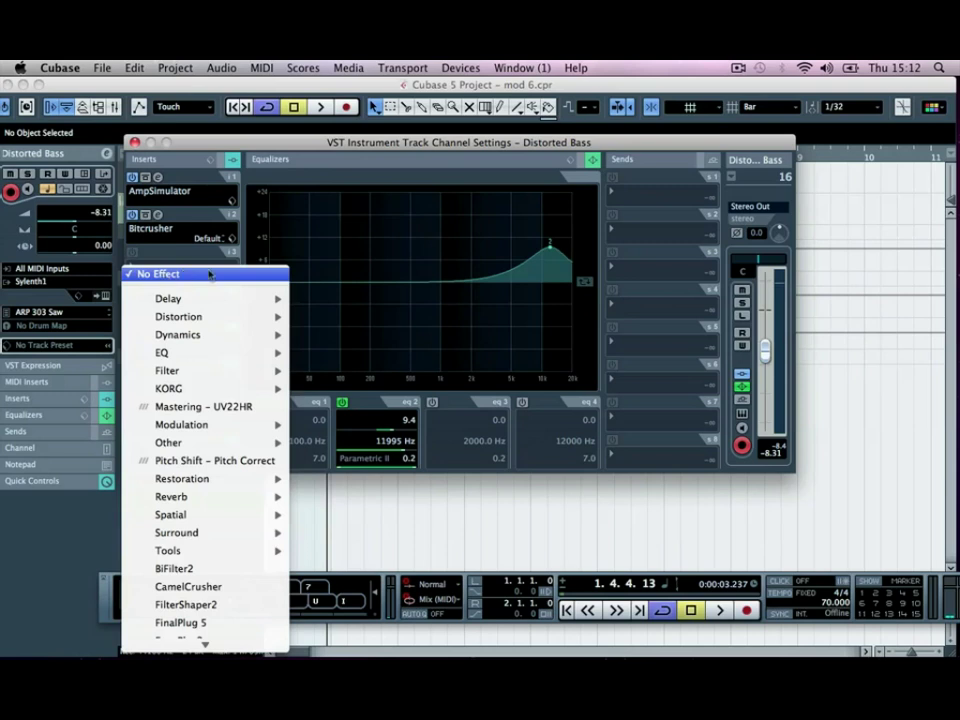
scroll(210, 585, down, 5)
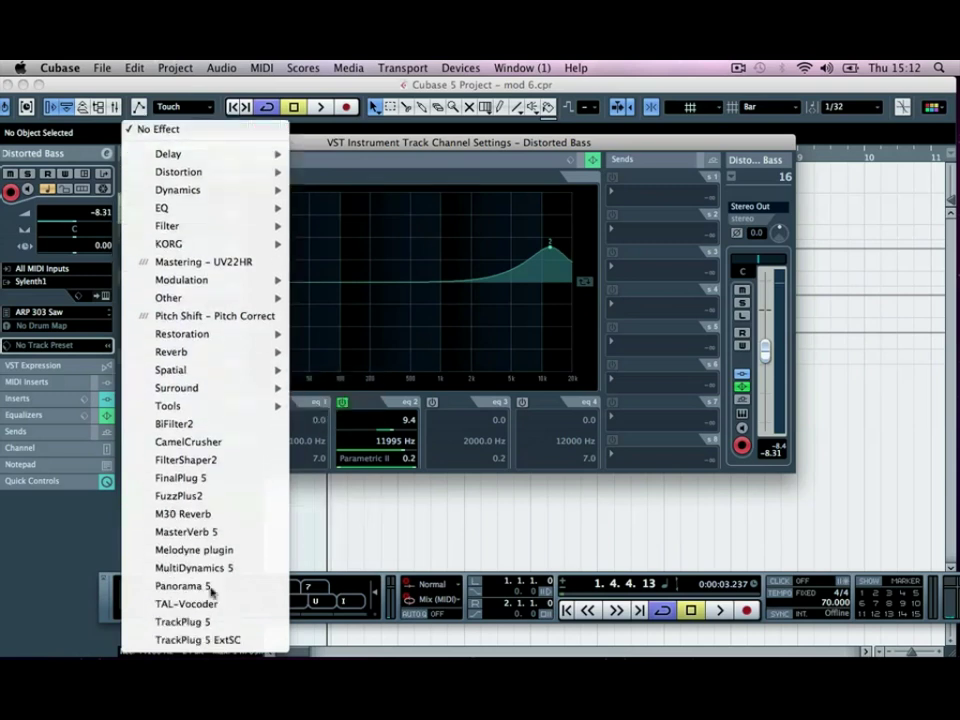
click(230, 443)
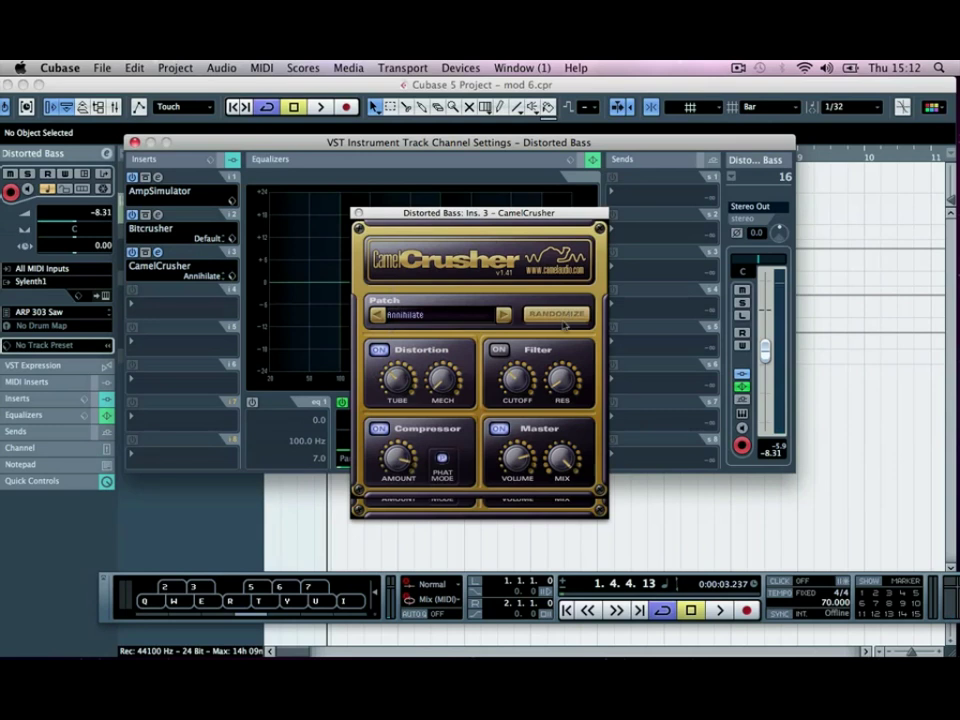
key(w)
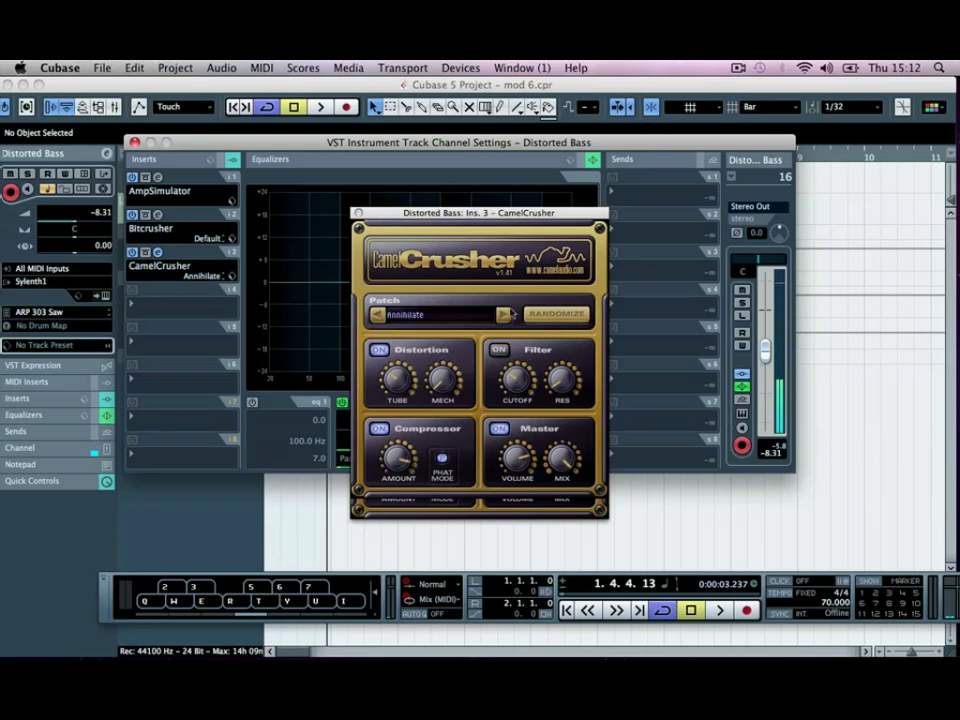
key(w)
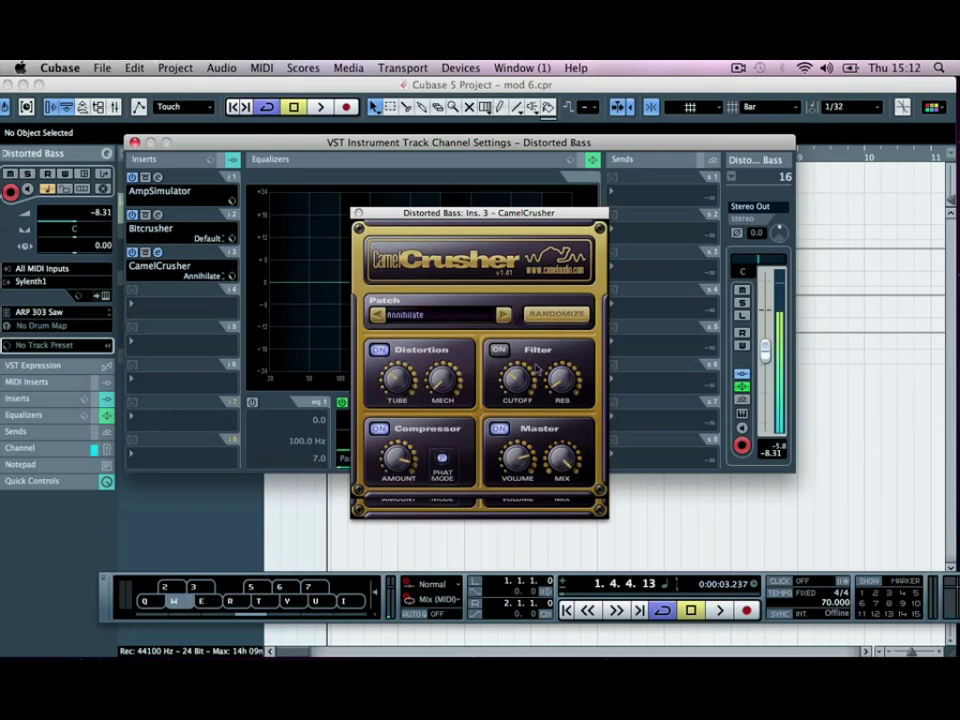
Step: Lower CamelCrusher's master volume, close the plug-in, and play a test note through the full effects chain
mouse_move(523, 459)
mouse_down()
mouse_move(517, 453)
mouse_move(519, 462)
mouse_up()
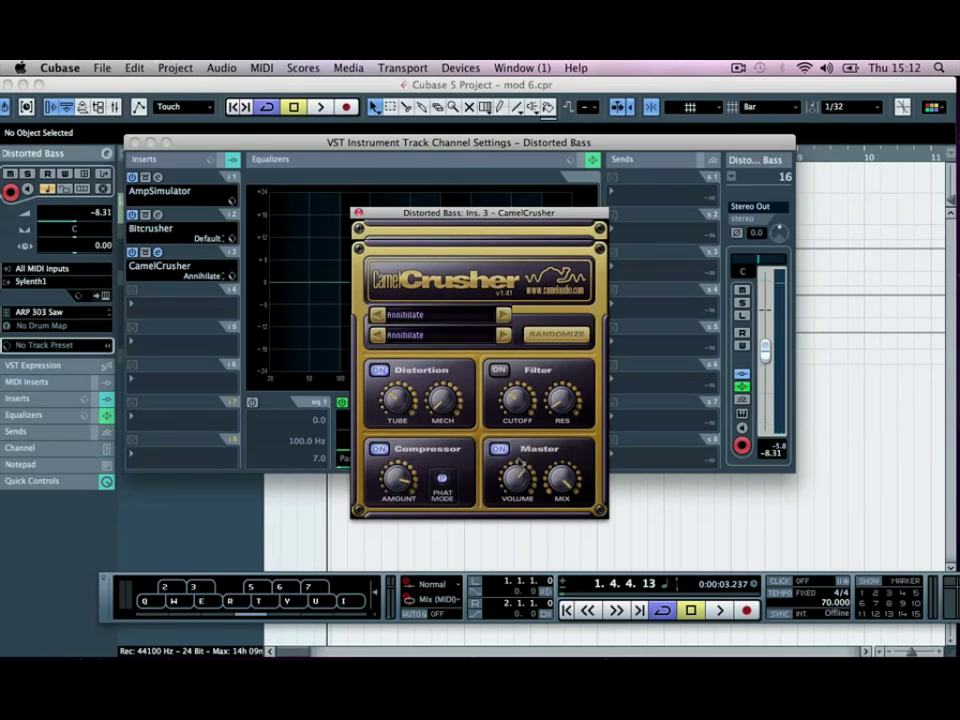
key(w)
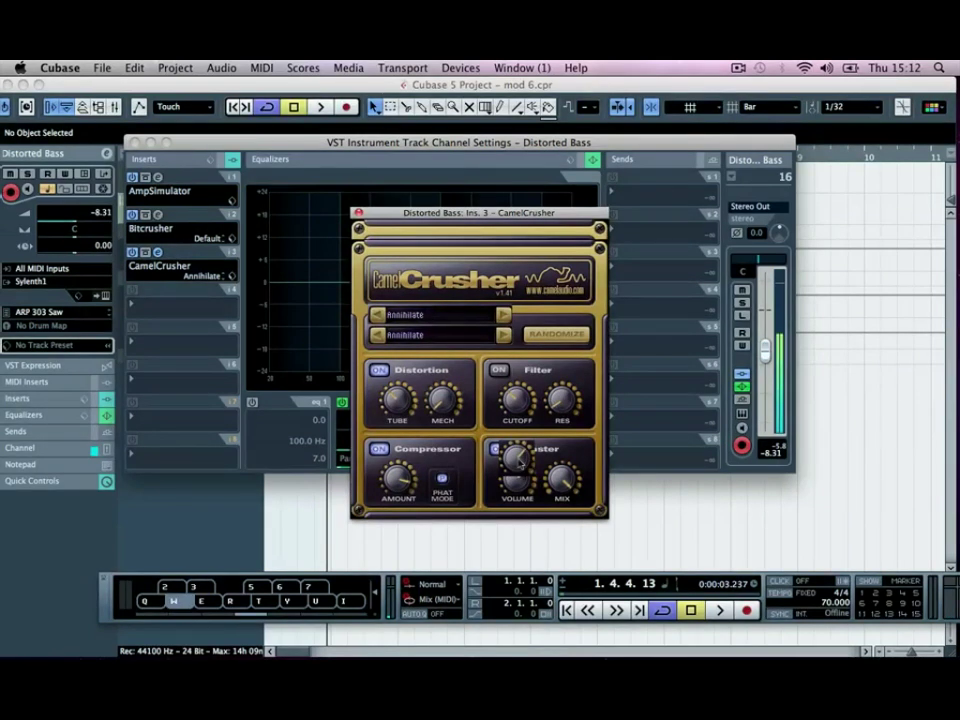
click(358, 213)
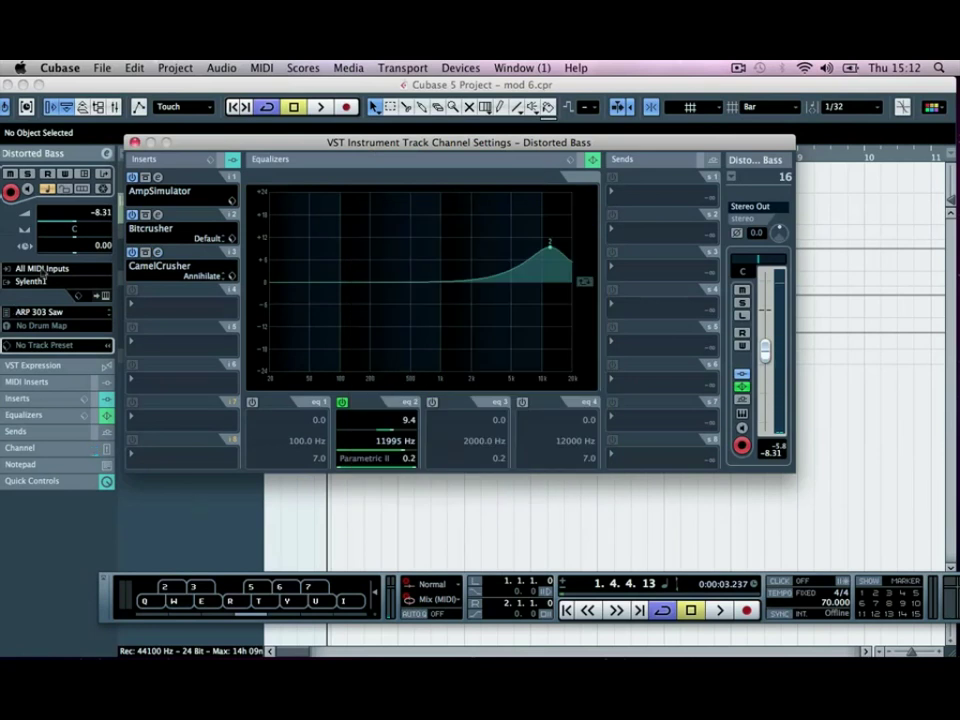
key(h)
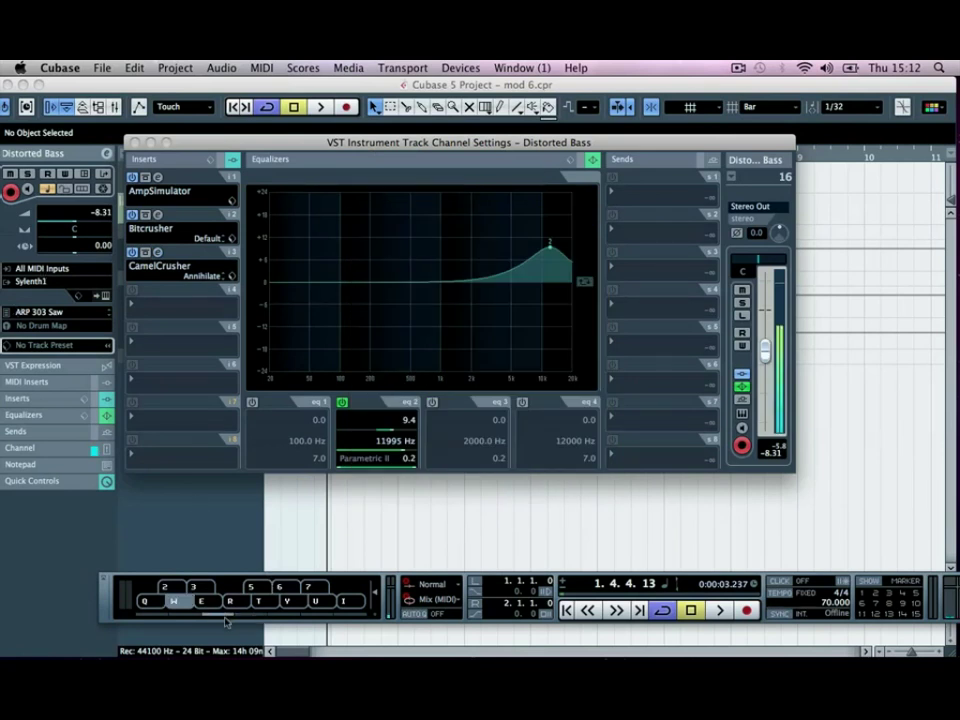